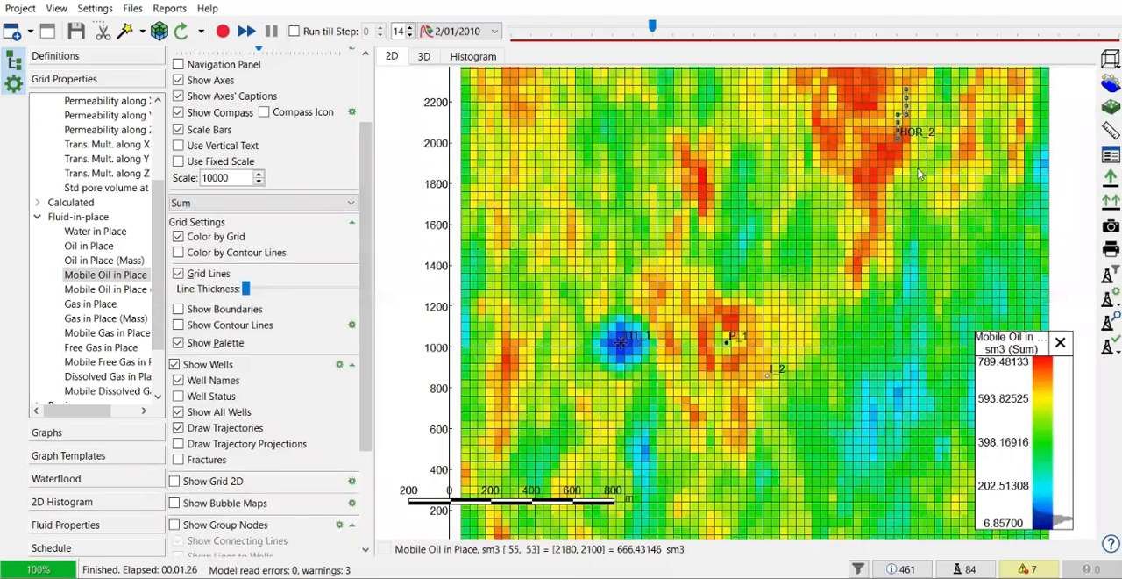
scroll(918, 173, down, 1)
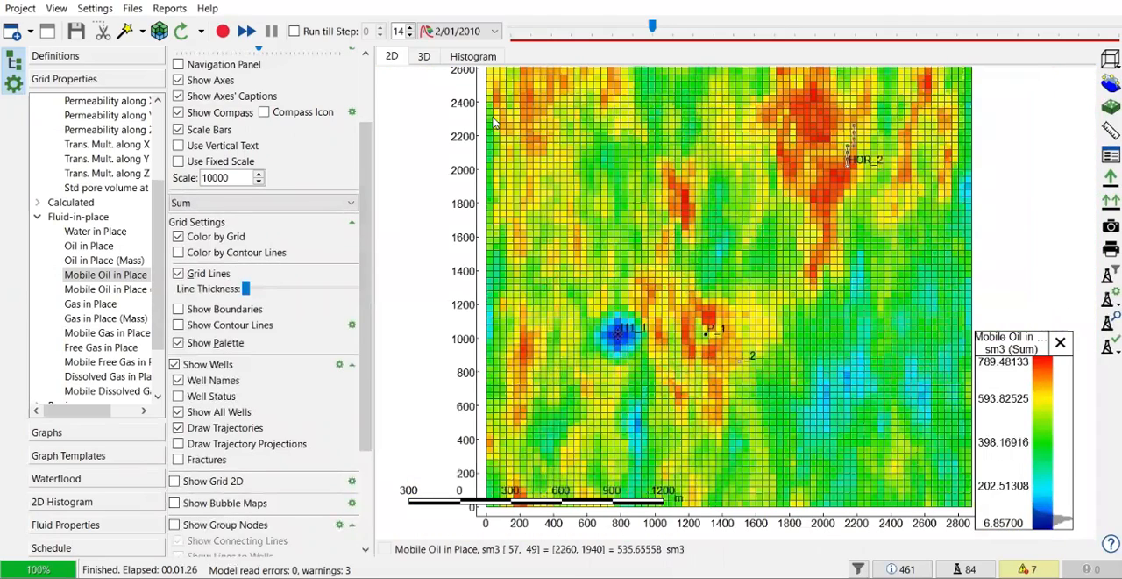
Run the simulation to completion at 12/01/2013.
click(223, 31)
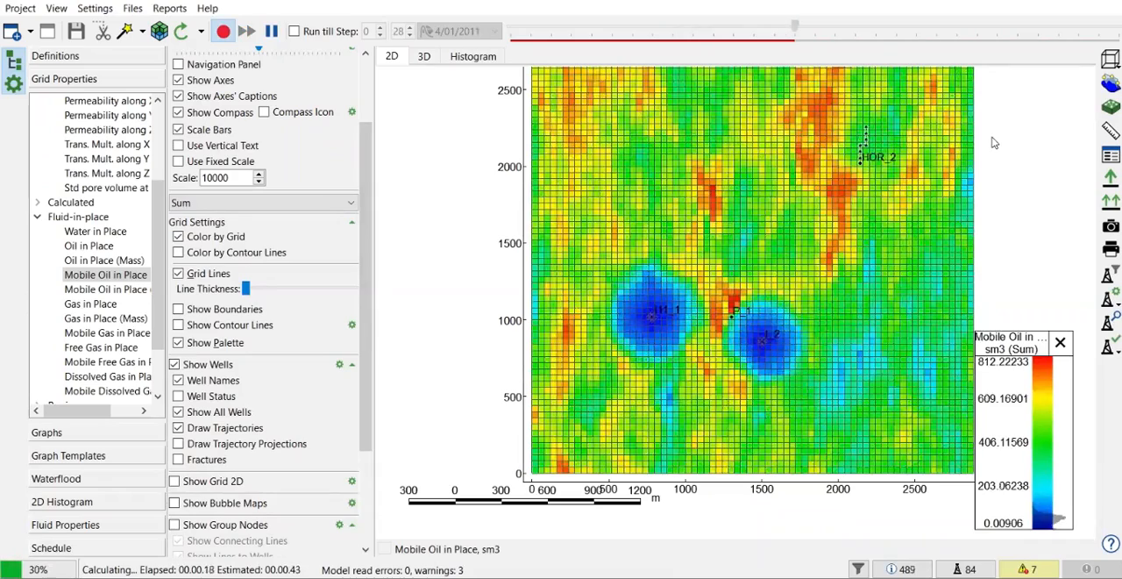
scroll(868, 138, up, 1)
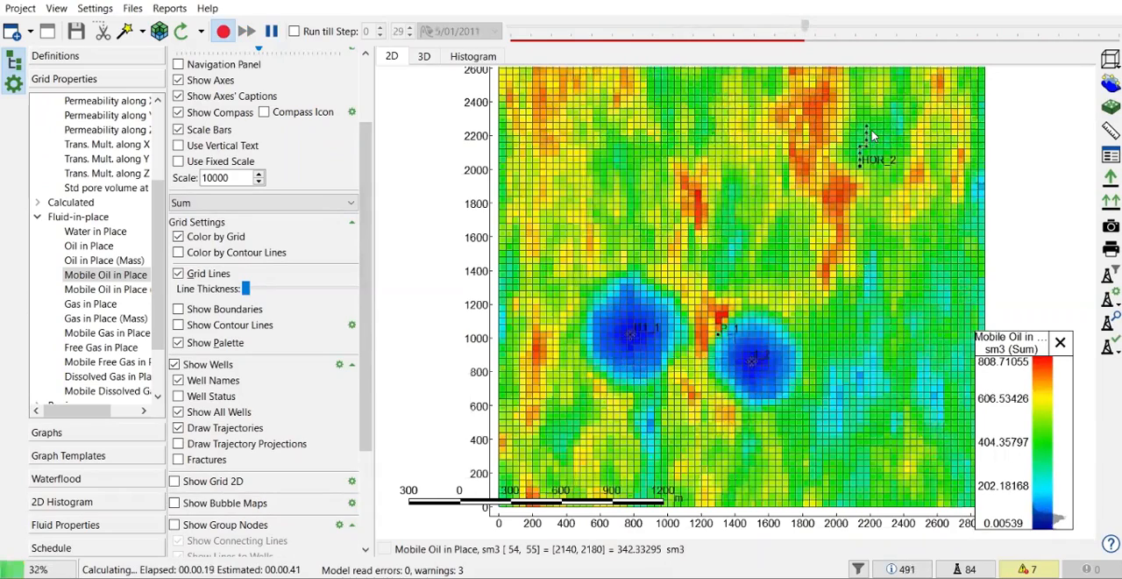
scroll(872, 136, up, 5)
scroll(872, 136, down, 3)
scroll(872, 136, down, 3)
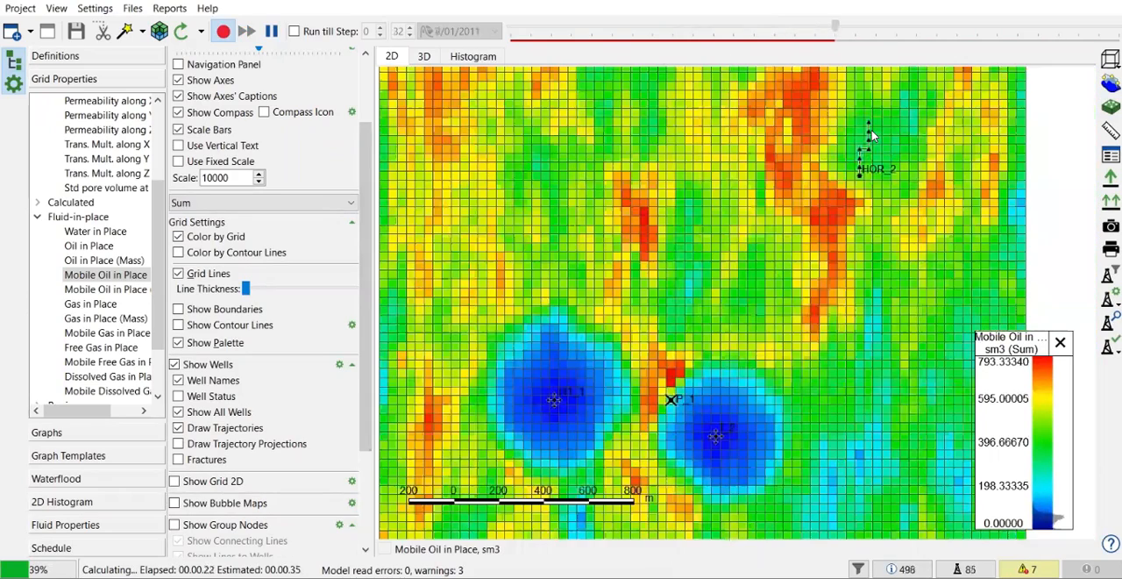
scroll(872, 135, down, 3)
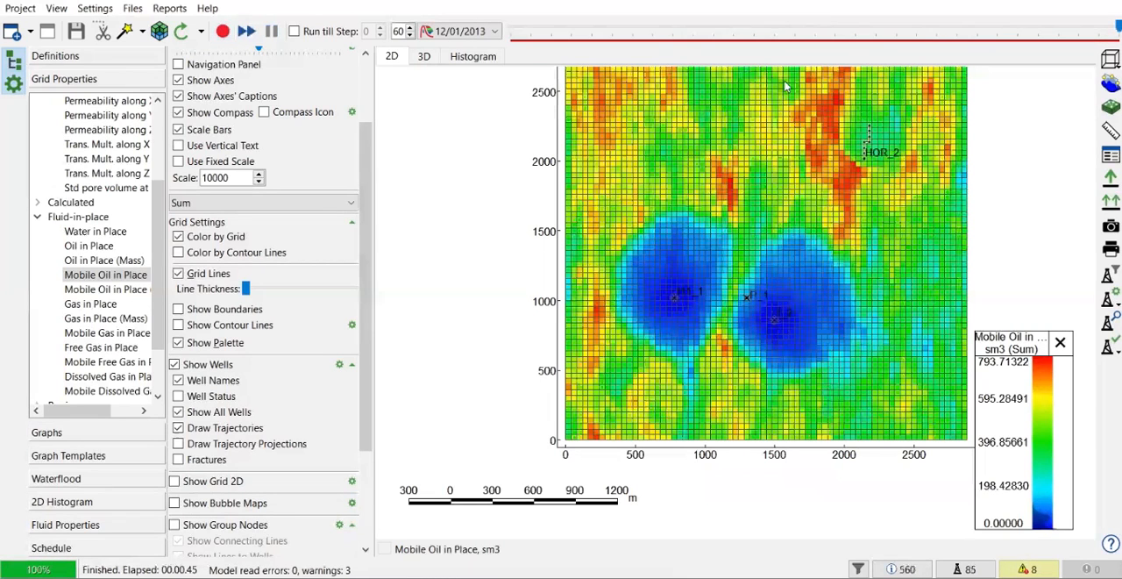
Hide the grid in the 3D view and rotate to see stream lines converging on HOR_2.
click(426, 58)
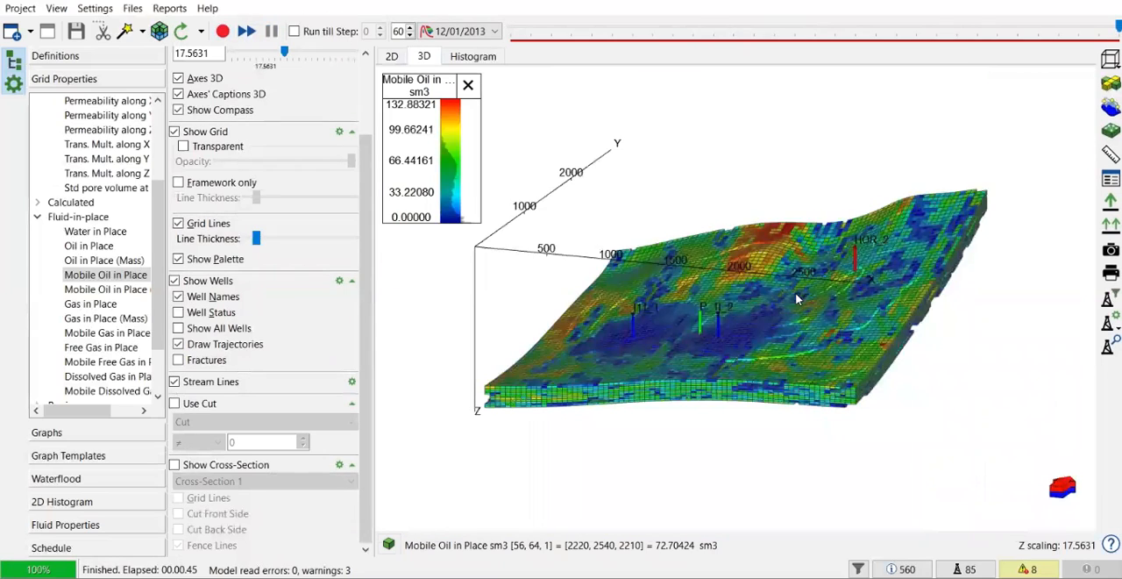
mouse_move(795, 292)
mouse_down()
mouse_move(799, 314)
mouse_move(793, 272)
mouse_move(809, 237)
mouse_up()
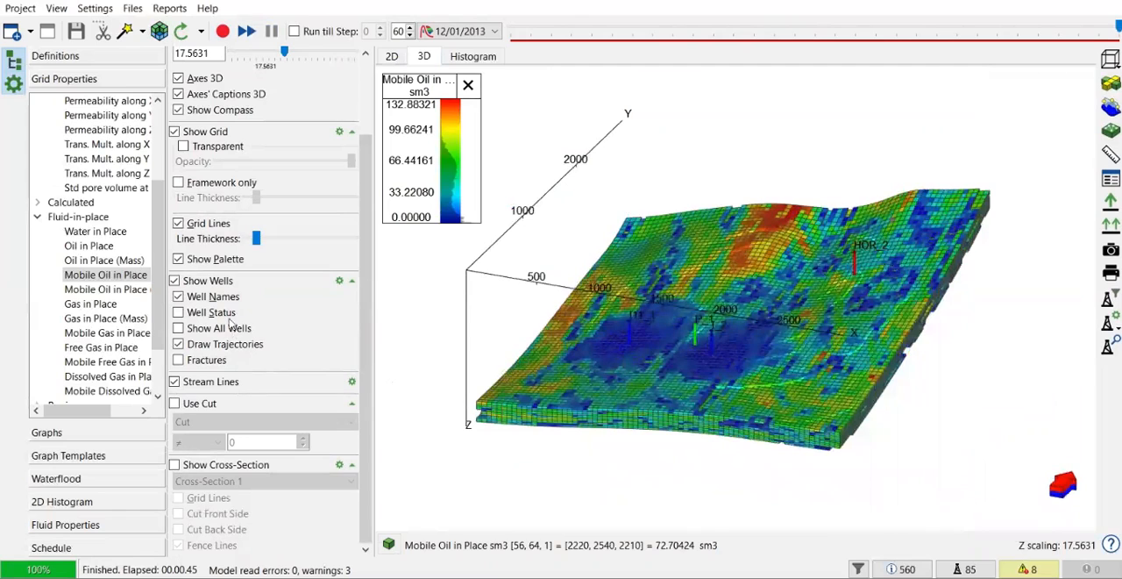
click(175, 131)
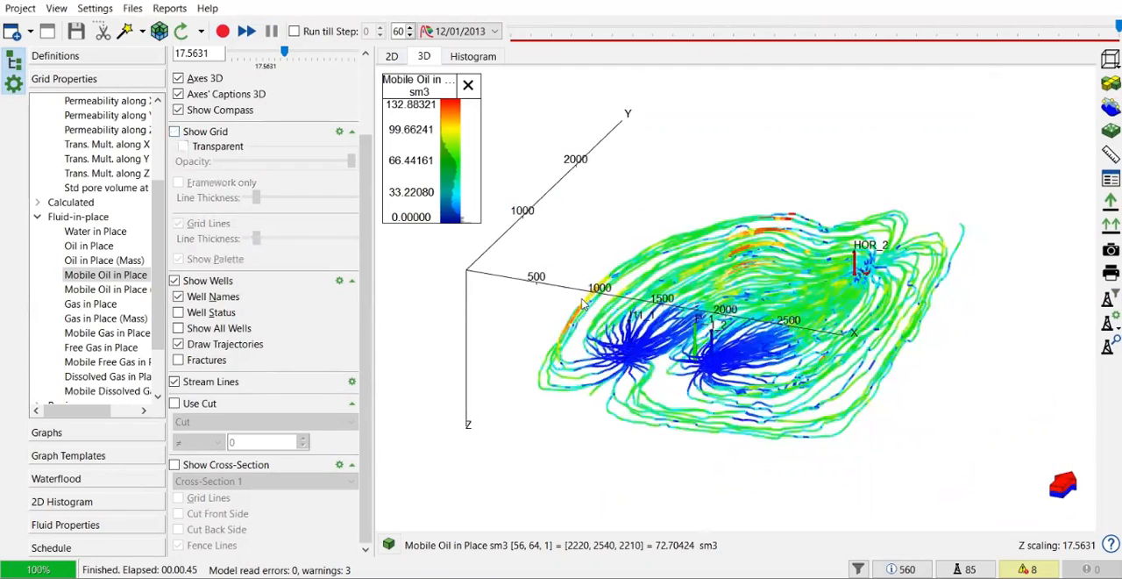
scroll(839, 308, up, 1)
scroll(789, 324, up, 1)
scroll(728, 344, up, 1)
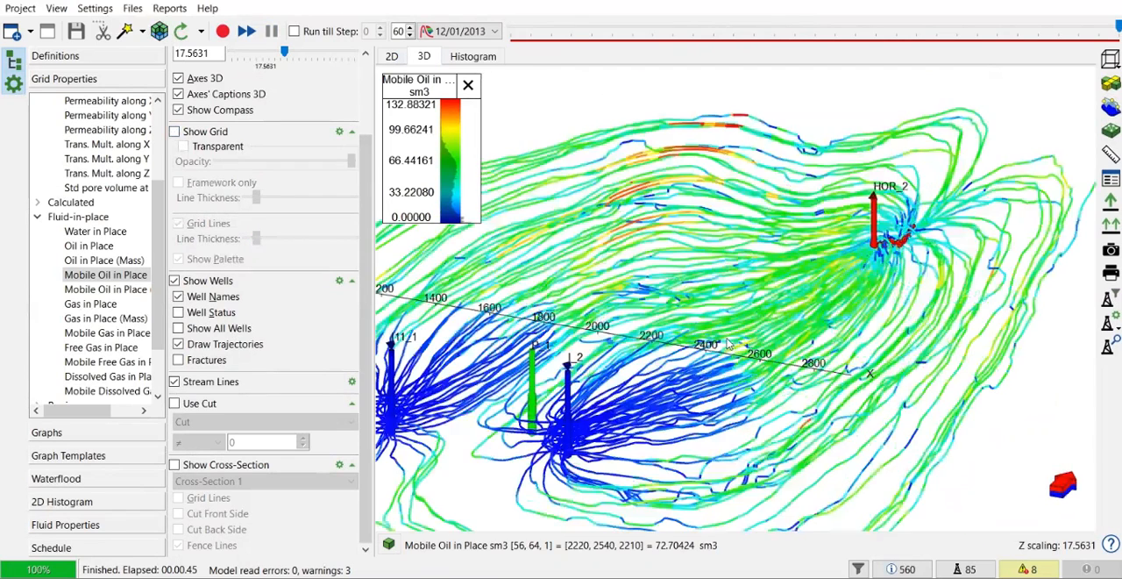
scroll(741, 343, up, 1)
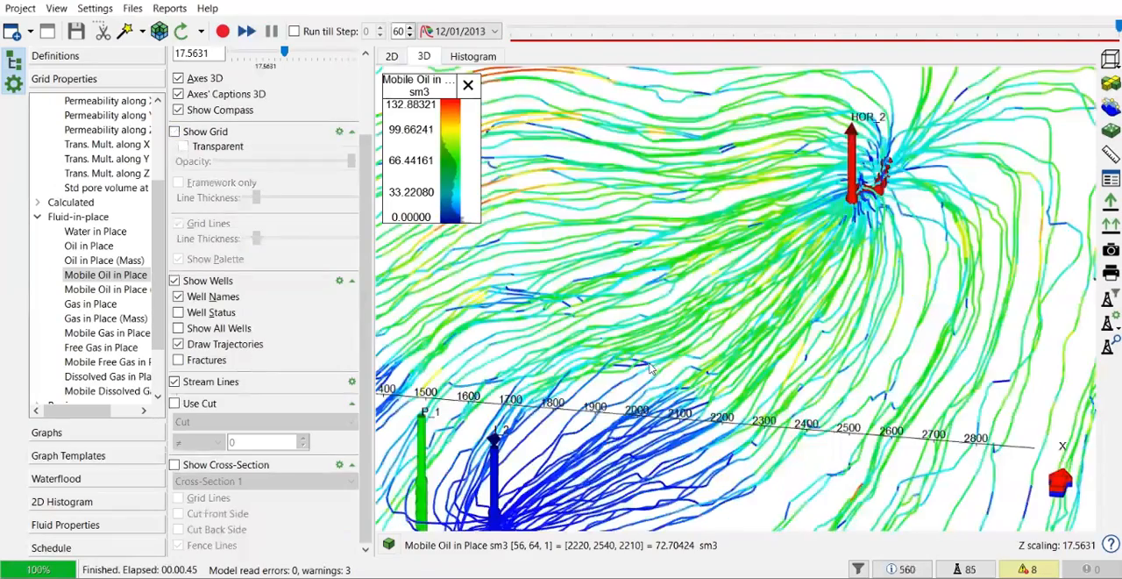
scroll(653, 366, up, 1)
scroll(789, 343, down, 1)
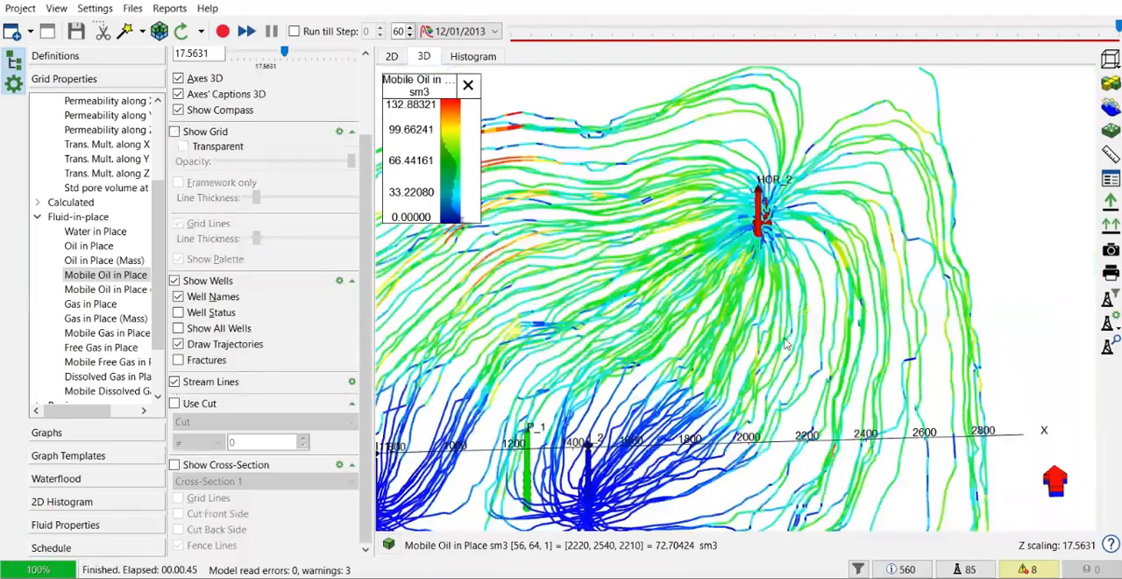
drag(786, 344, 775, 339)
drag(861, 285, 708, 252)
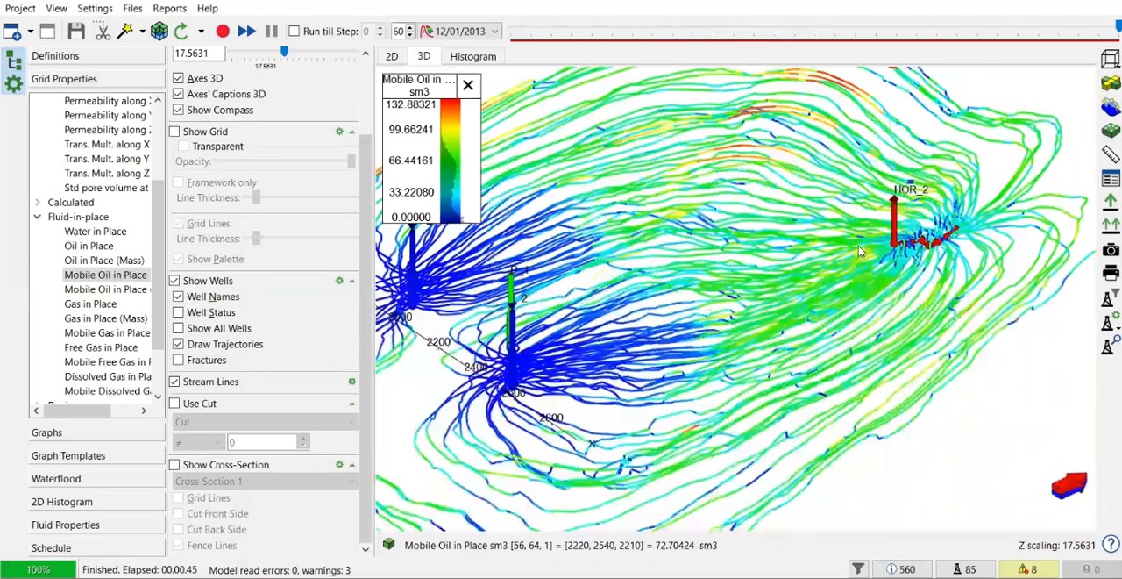
scroll(916, 255, up, 1)
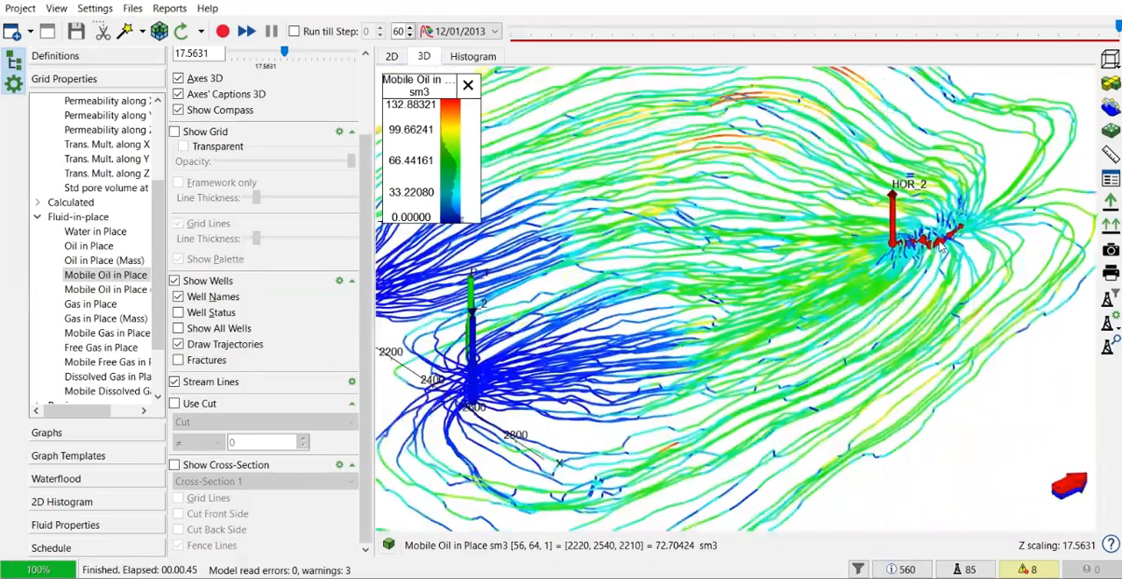
scroll(936, 249, up, 1)
scroll(931, 252, up, 2)
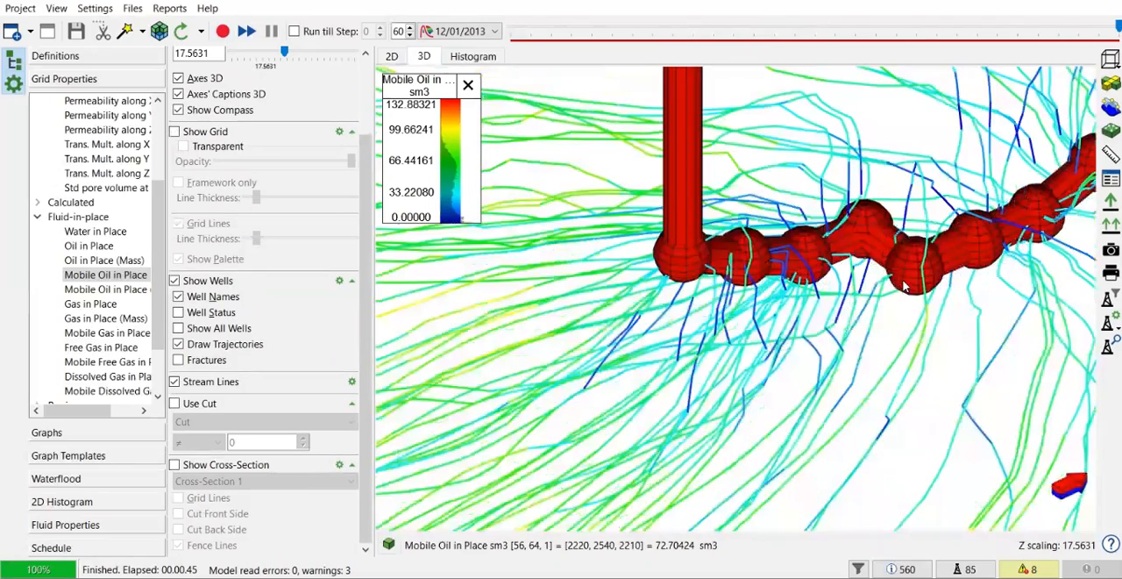
scroll(905, 286, up, 1)
scroll(857, 286, up, 1)
scroll(843, 287, down, 2)
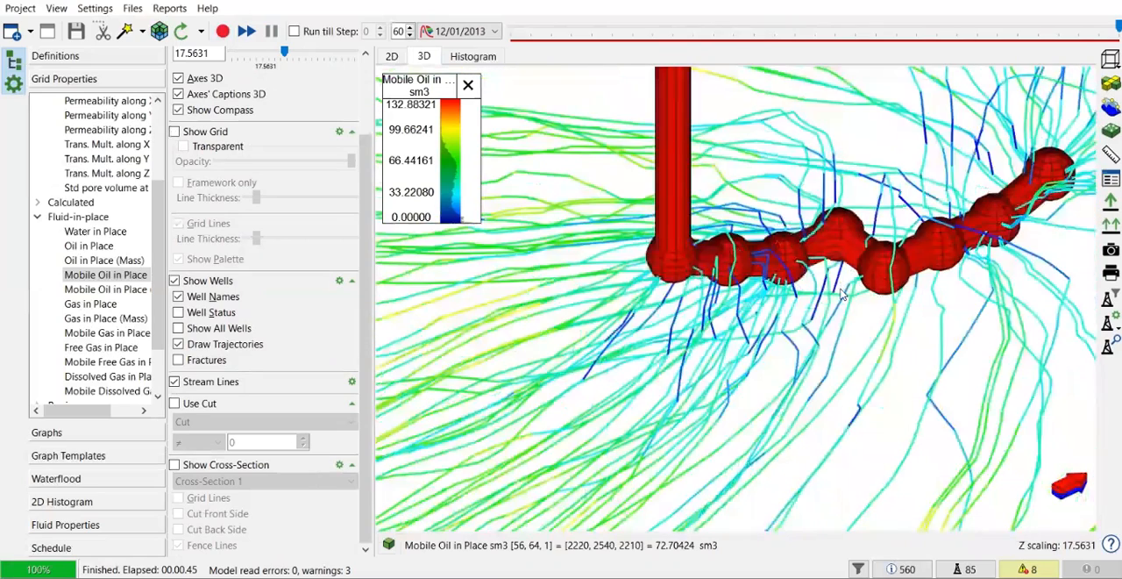
scroll(841, 295, up, 1)
scroll(734, 278, up, 1)
scroll(796, 244, down, 2)
scroll(786, 285, down, 1)
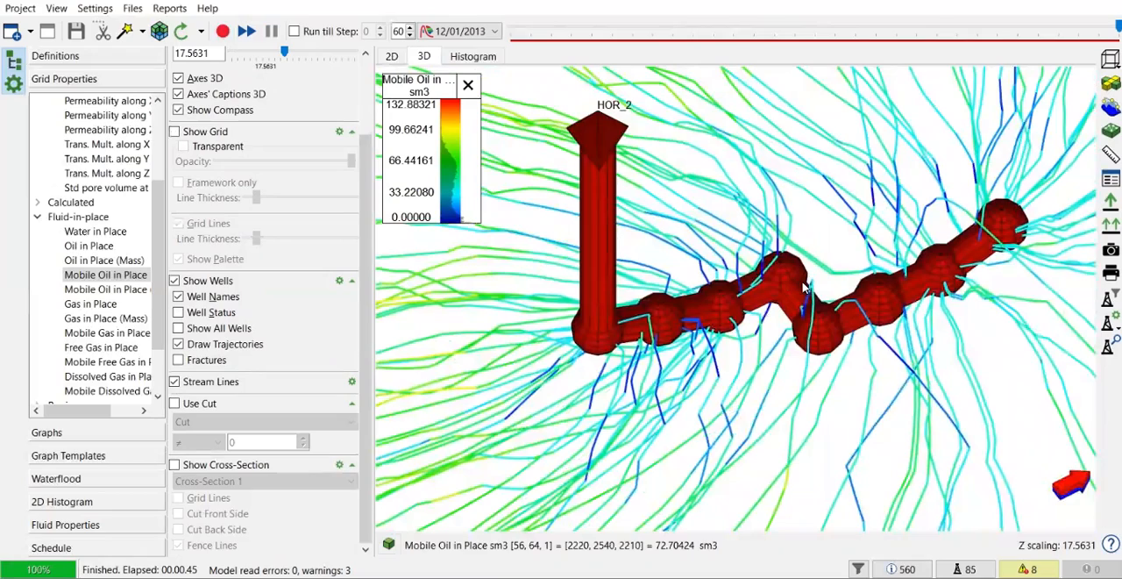
scroll(892, 239, down, 1)
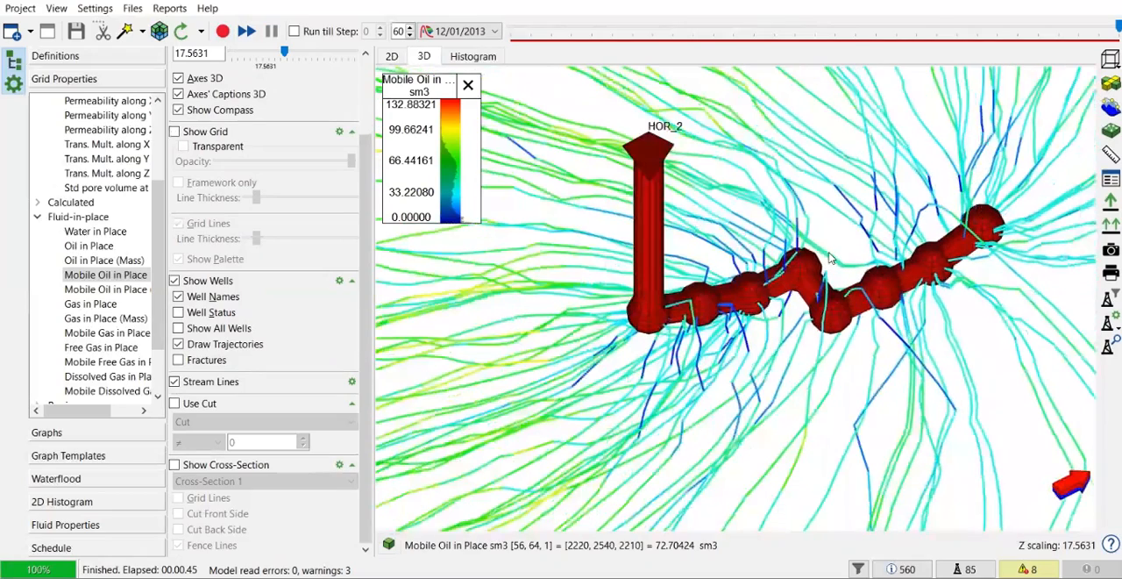
scroll(831, 258, up, 1)
scroll(800, 292, up, 1)
scroll(663, 338, down, 1)
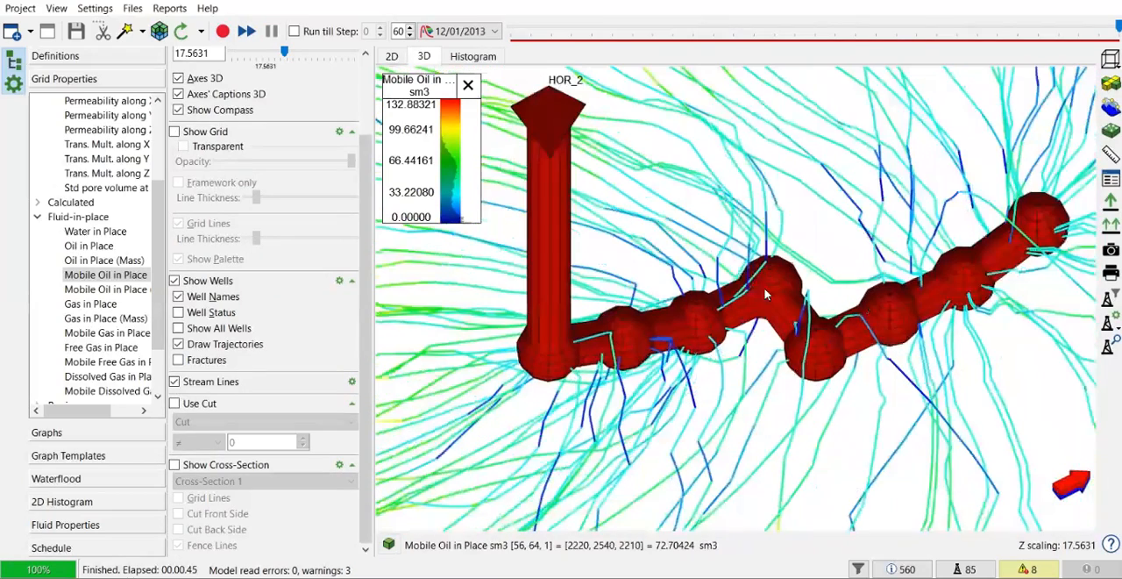
scroll(786, 285, down, 1)
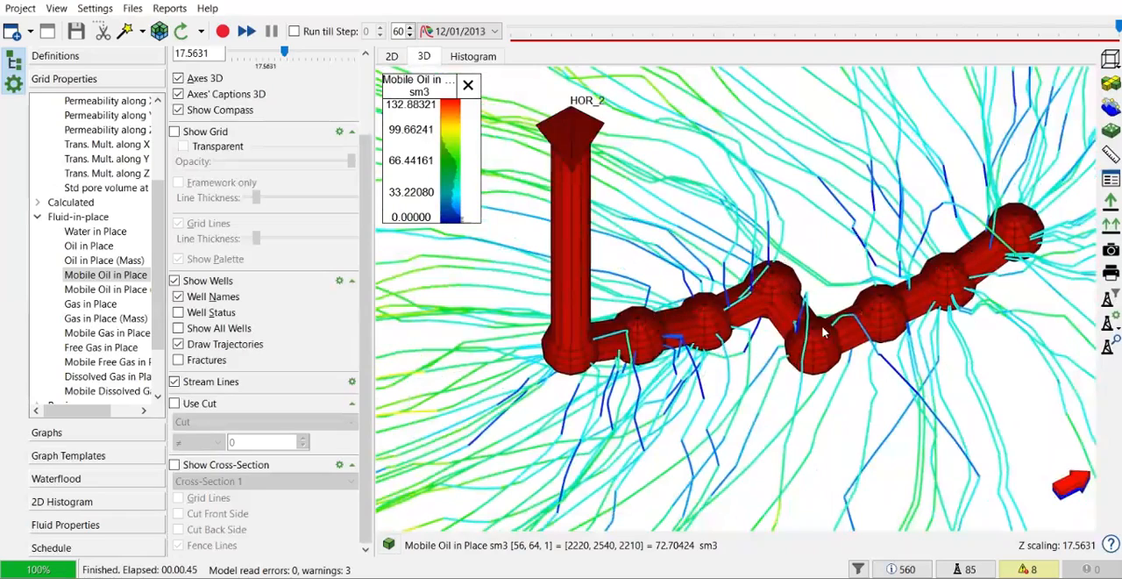
scroll(710, 284, down, 1)
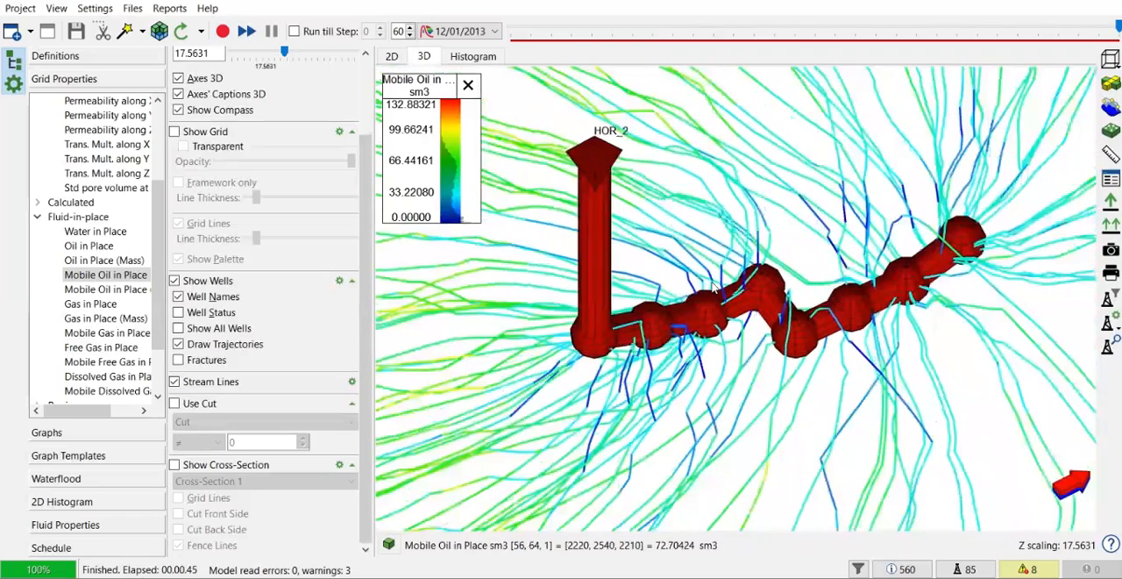
scroll(713, 287, down, 1)
scroll(715, 288, down, 1)
scroll(717, 289, up, 1)
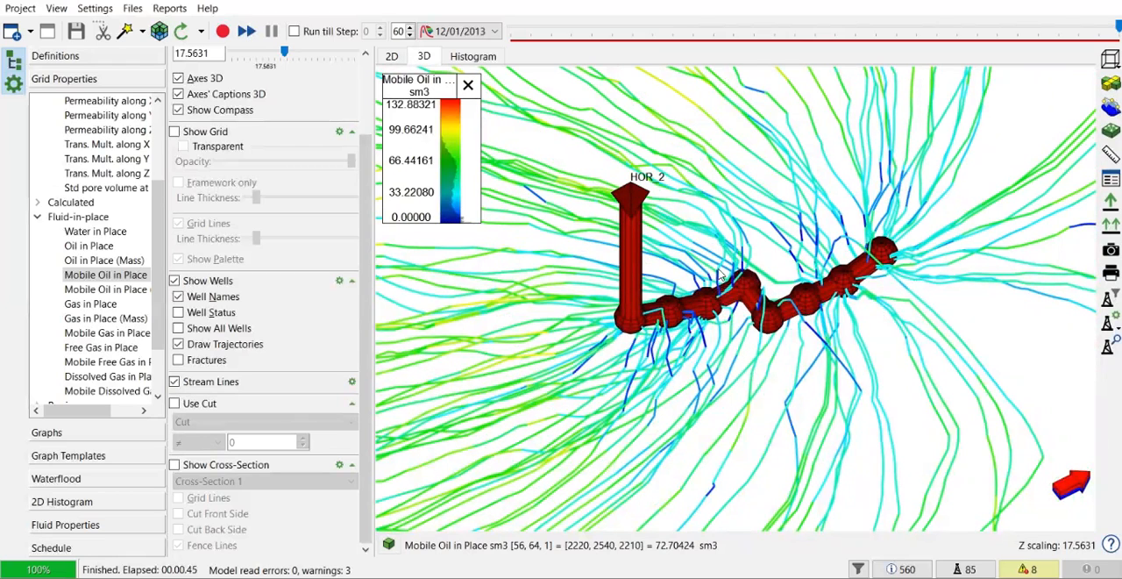
scroll(724, 277, down, 1)
scroll(741, 270, down, 1)
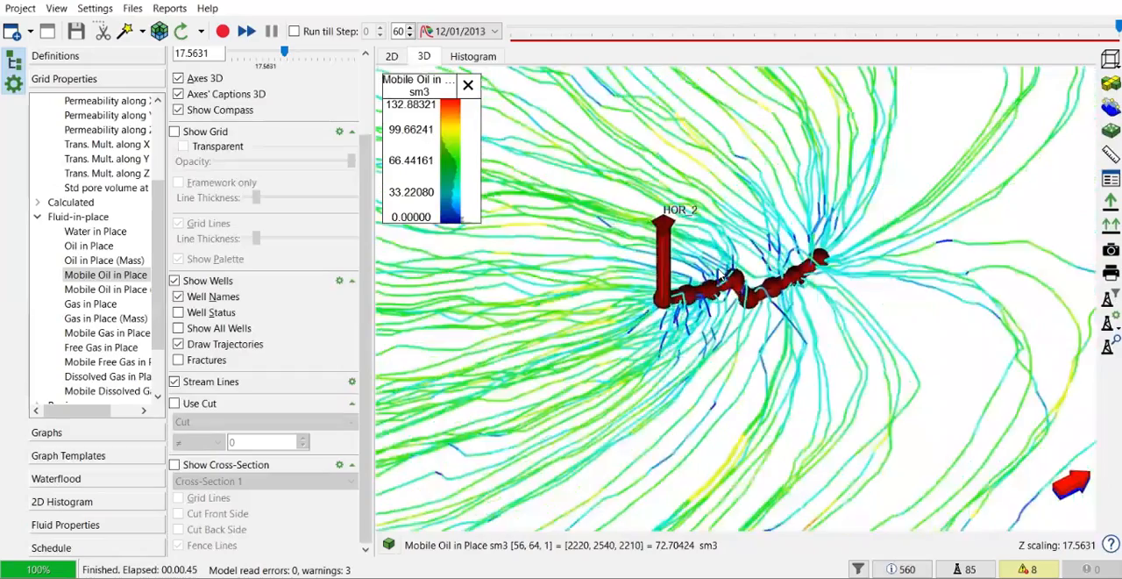
scroll(761, 263, down, 1)
scroll(781, 254, down, 1)
scroll(816, 249, up, 1)
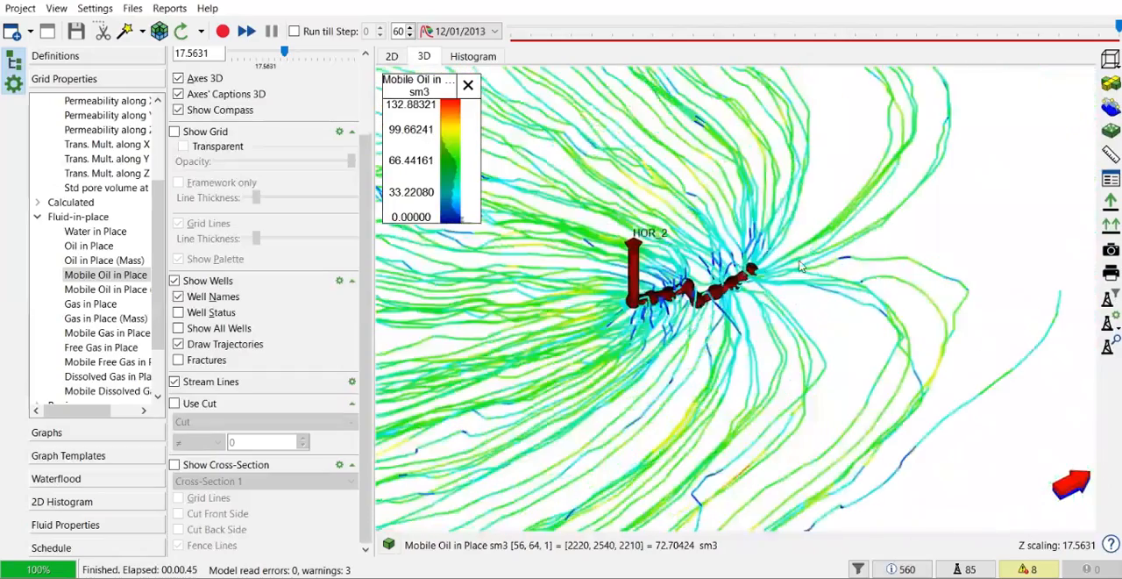
scroll(850, 244, up, 1)
scroll(885, 238, up, 1)
scroll(887, 237, down, 1)
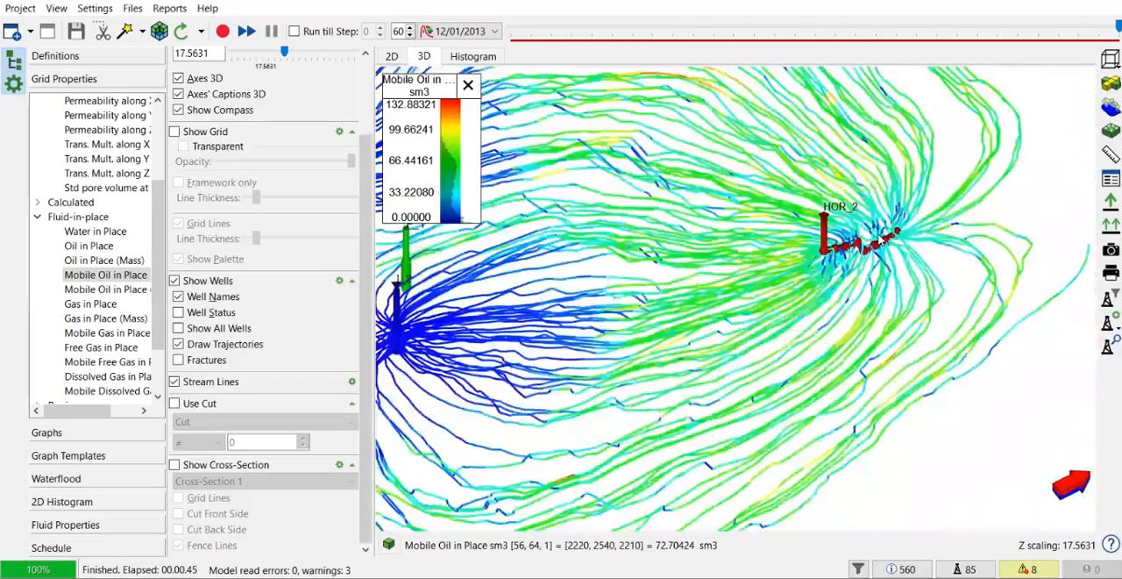
scroll(887, 235, down, 1)
scroll(881, 236, up, 1)
scroll(882, 238, down, 2)
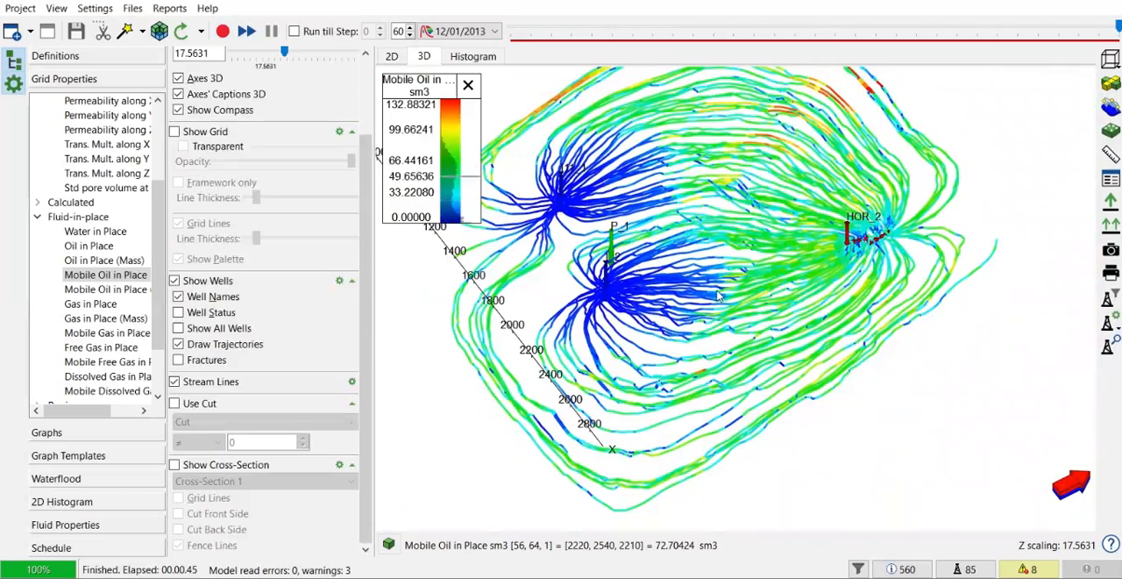
scroll(724, 298, down, 1)
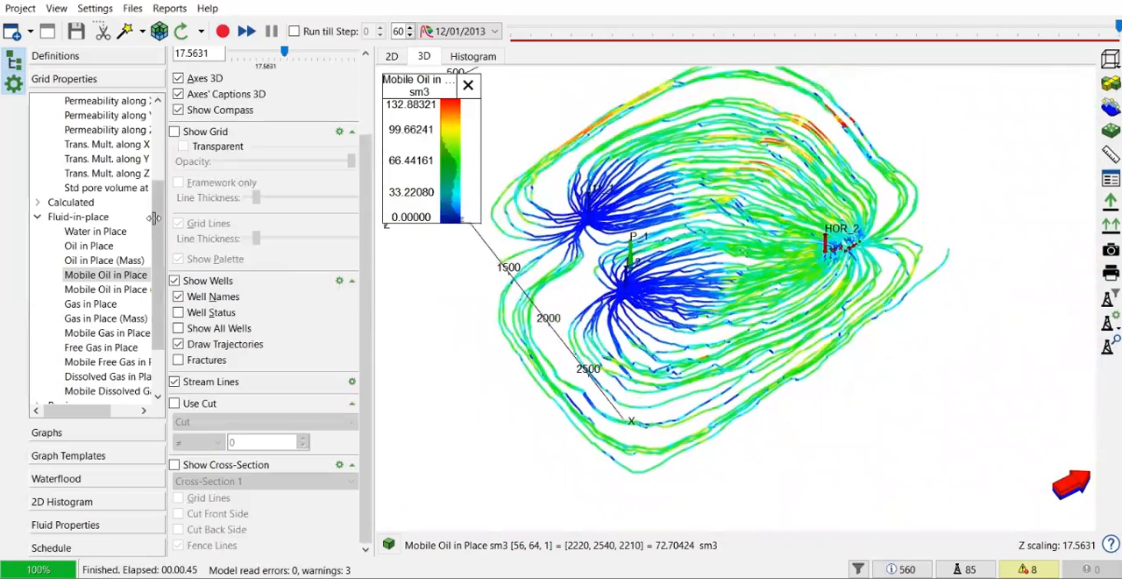
Restore the 3D grid, then select well HOR_2 on the Rates graph.
click(173, 131)
drag(625, 302, 664, 307)
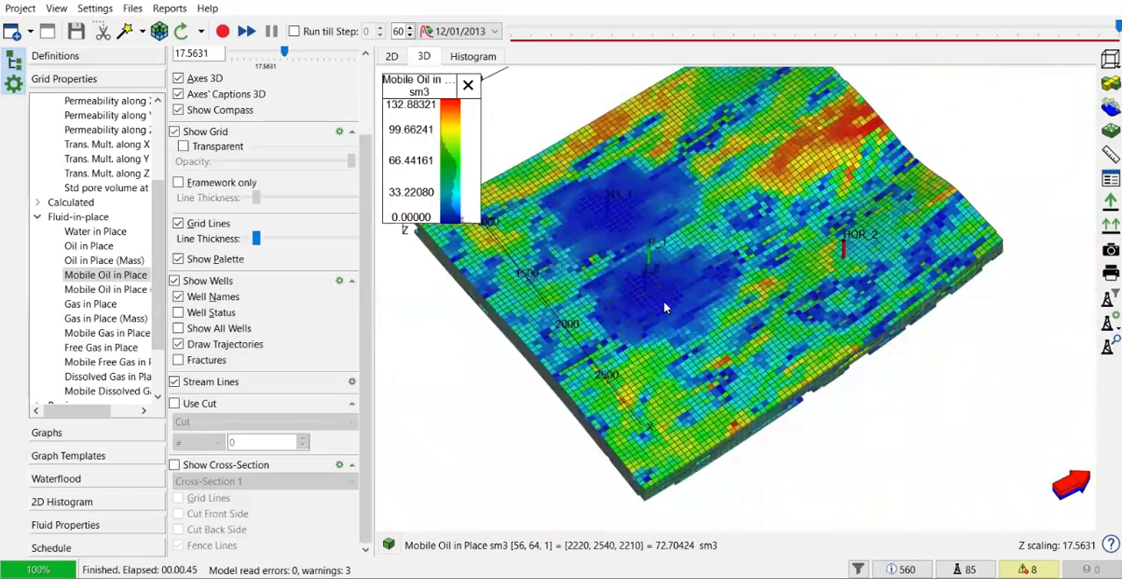
click(46, 432)
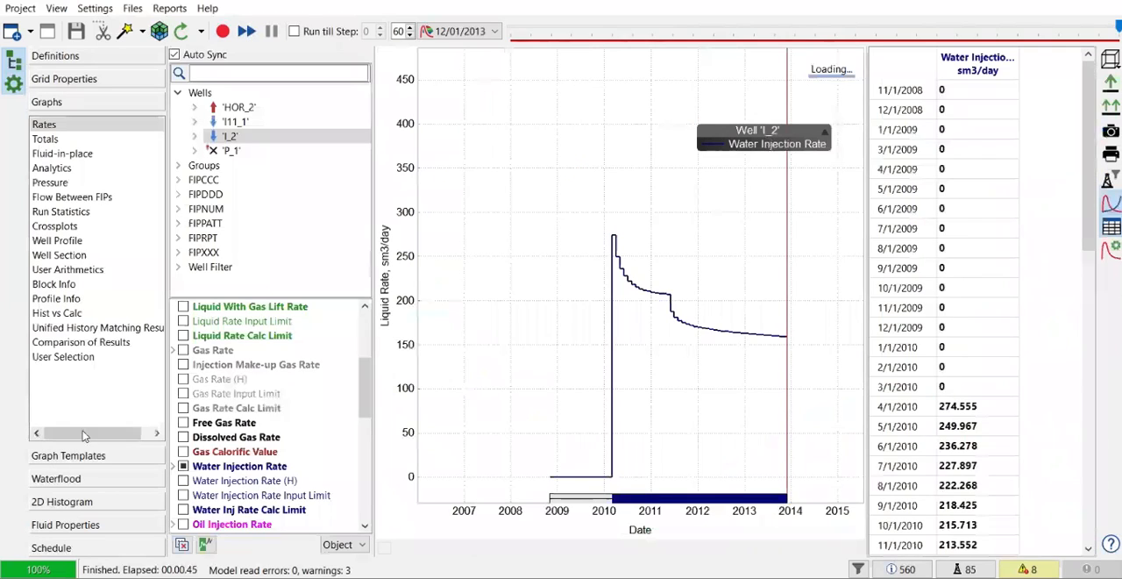
click(233, 107)
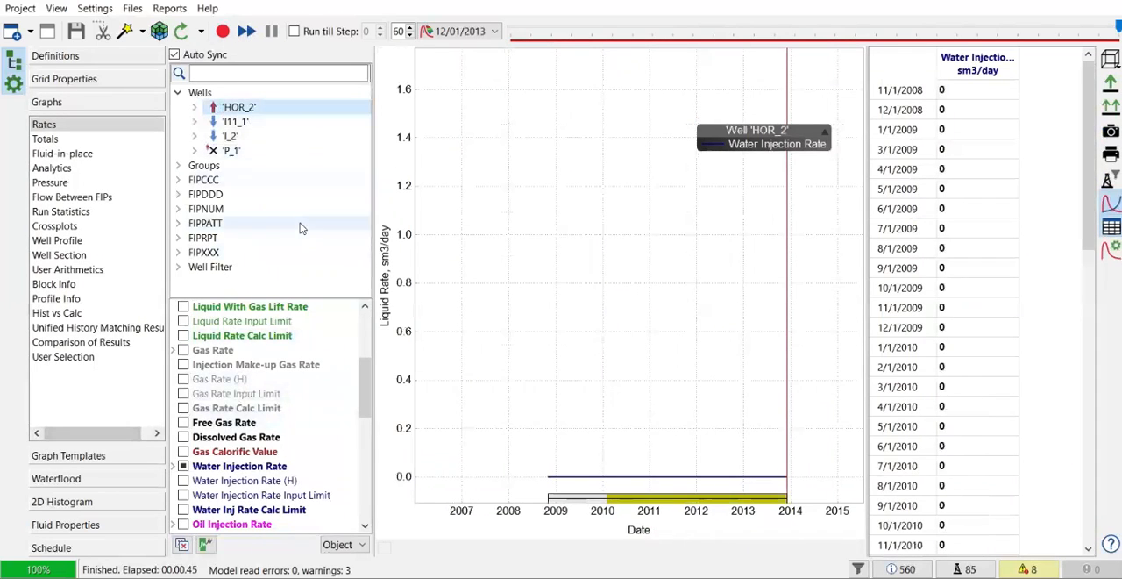
scroll(274, 348, up, 4)
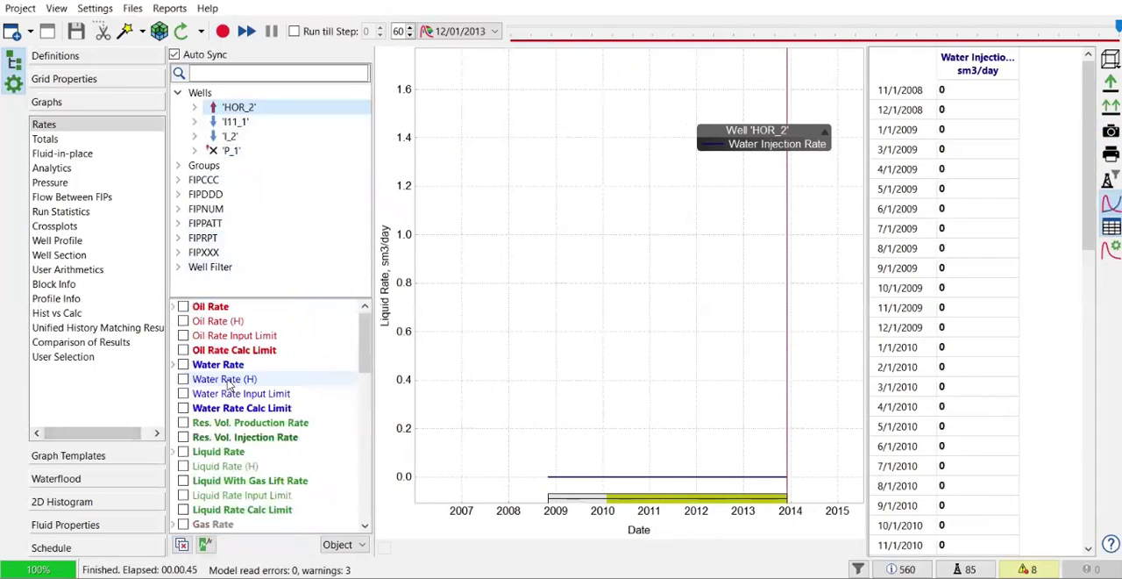
Leave only the Oil Rate curve checked for HOR_2.
click(183, 306)
click(190, 321)
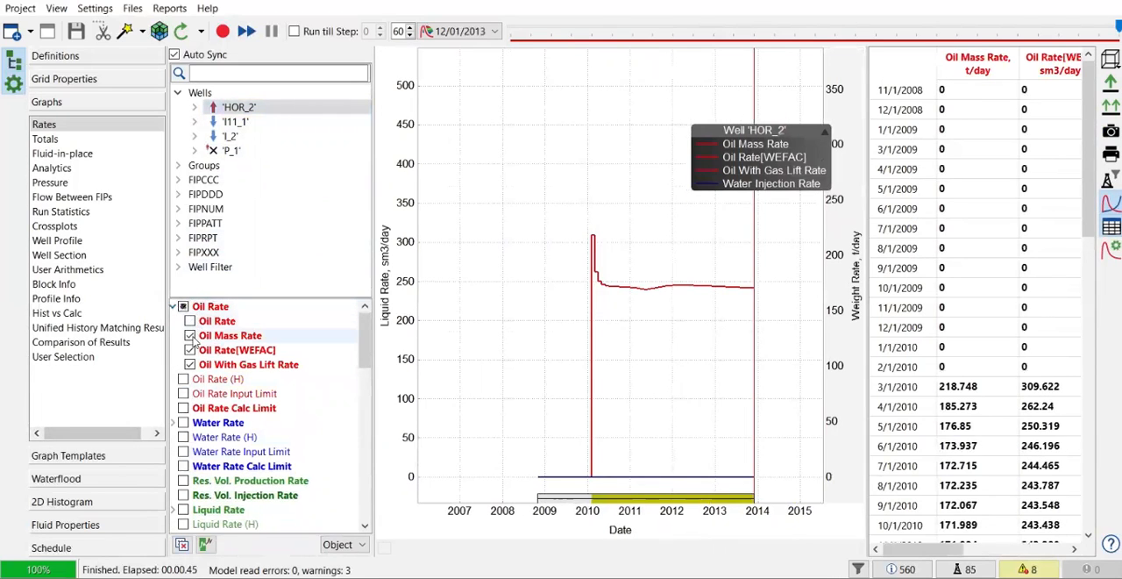
click(189, 350)
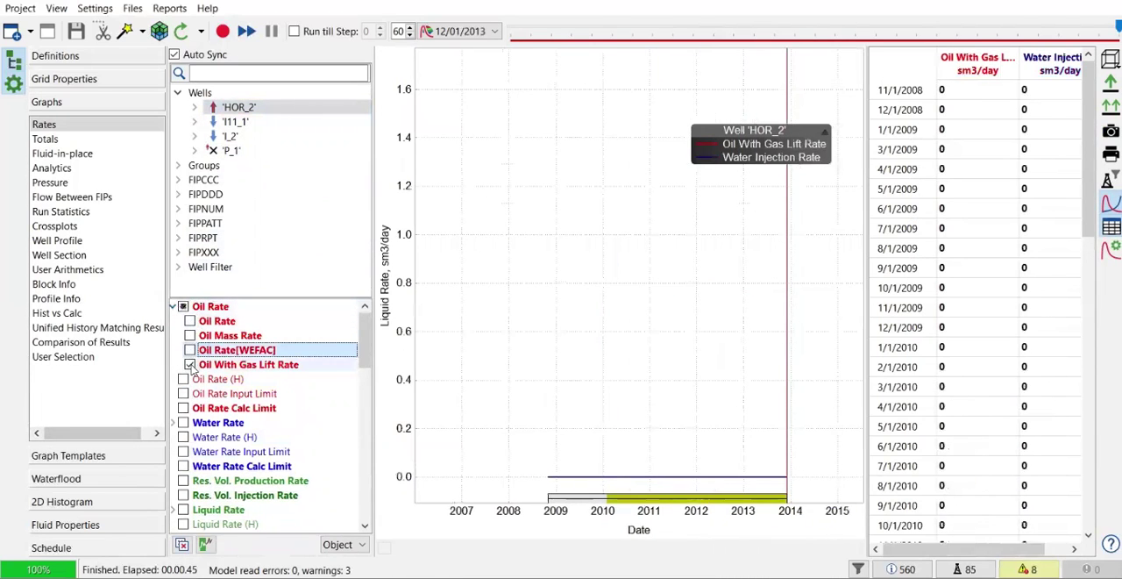
click(189, 321)
Widen the chart and frame the oil rate curve around its production period.
drag(552, 320, 464, 306)
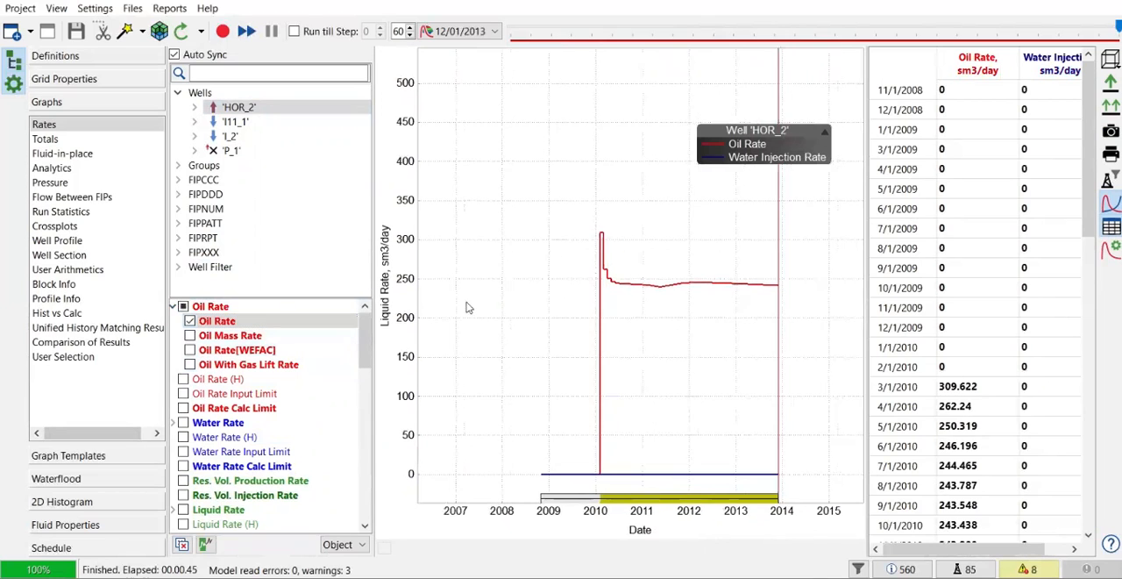
drag(865, 295, 948, 295)
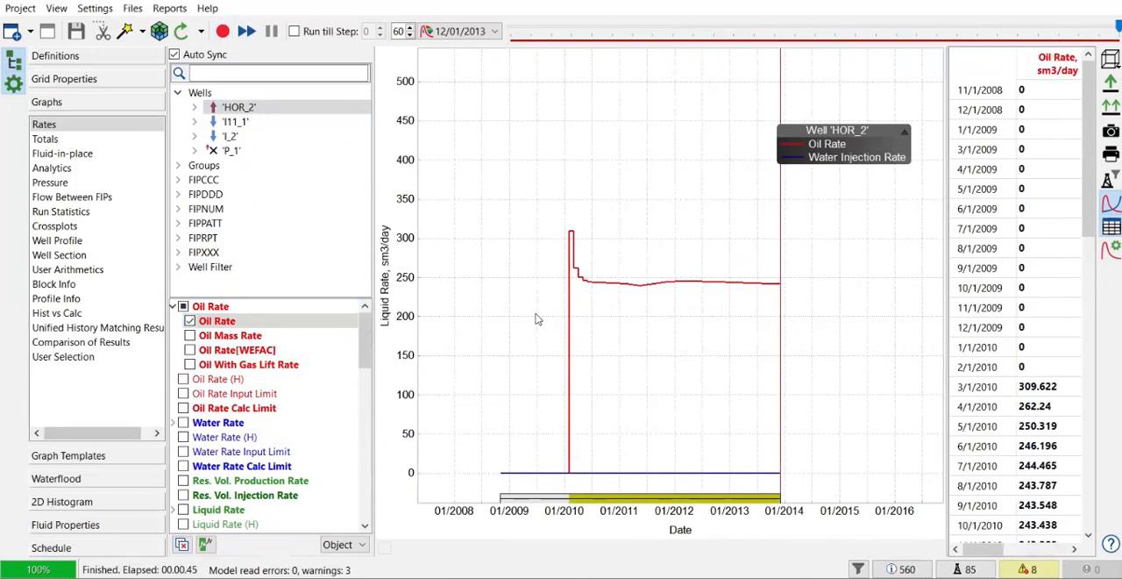
drag(597, 317, 534, 385)
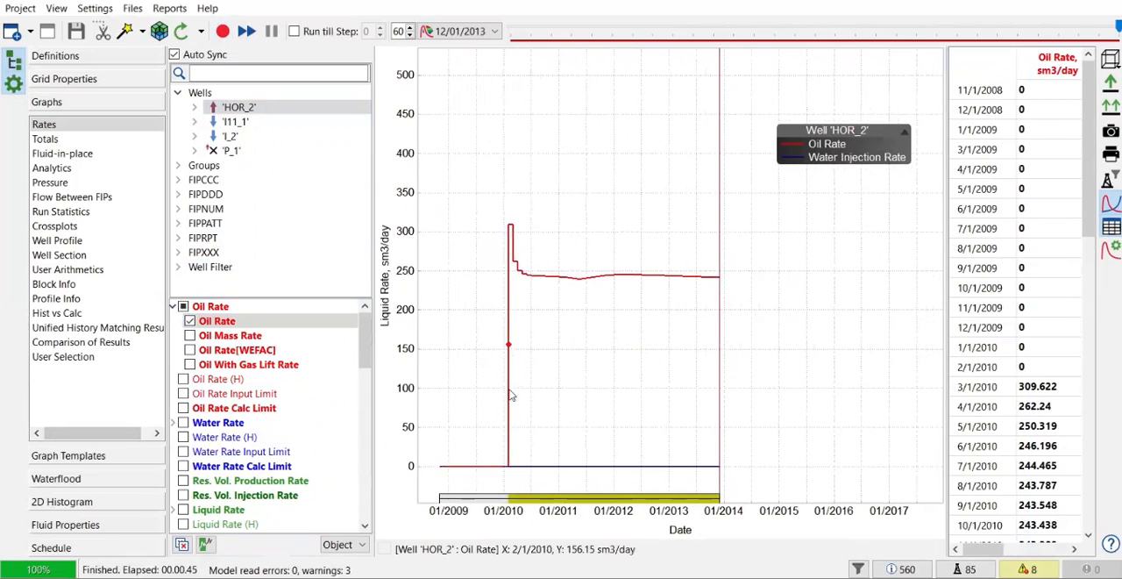
mouse_move(627, 275)
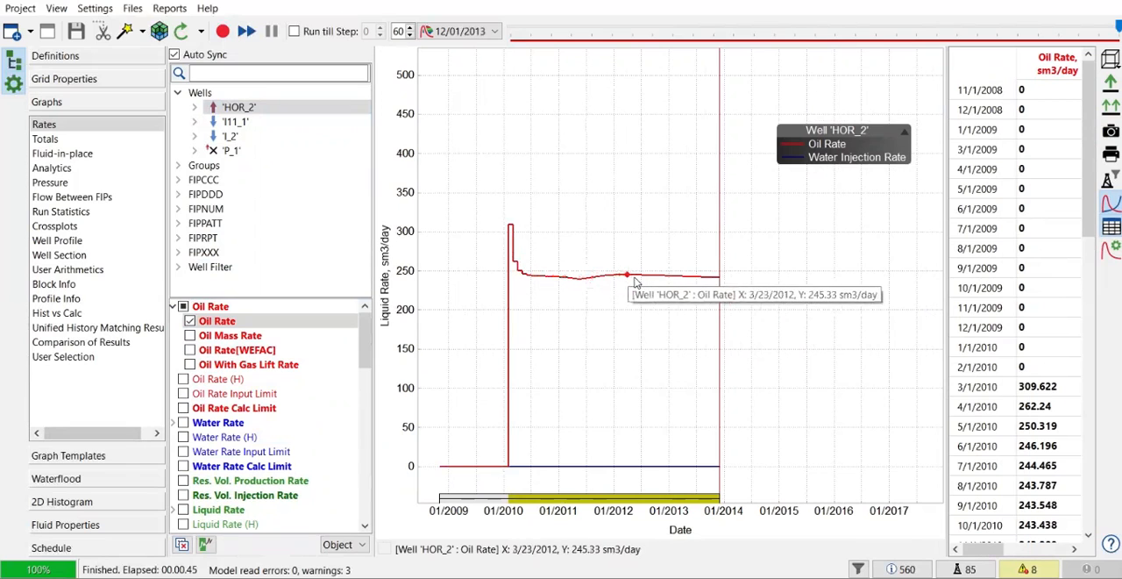
scroll(688, 293, up, 1)
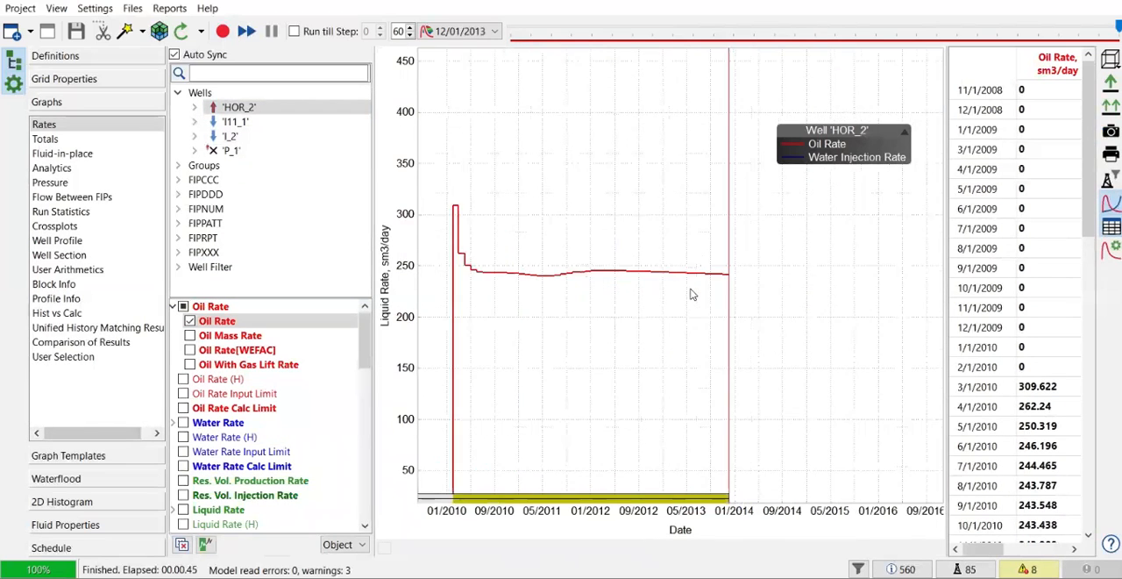
scroll(688, 294, up, 1)
scroll(688, 293, up, 1)
drag(627, 345, 779, 310)
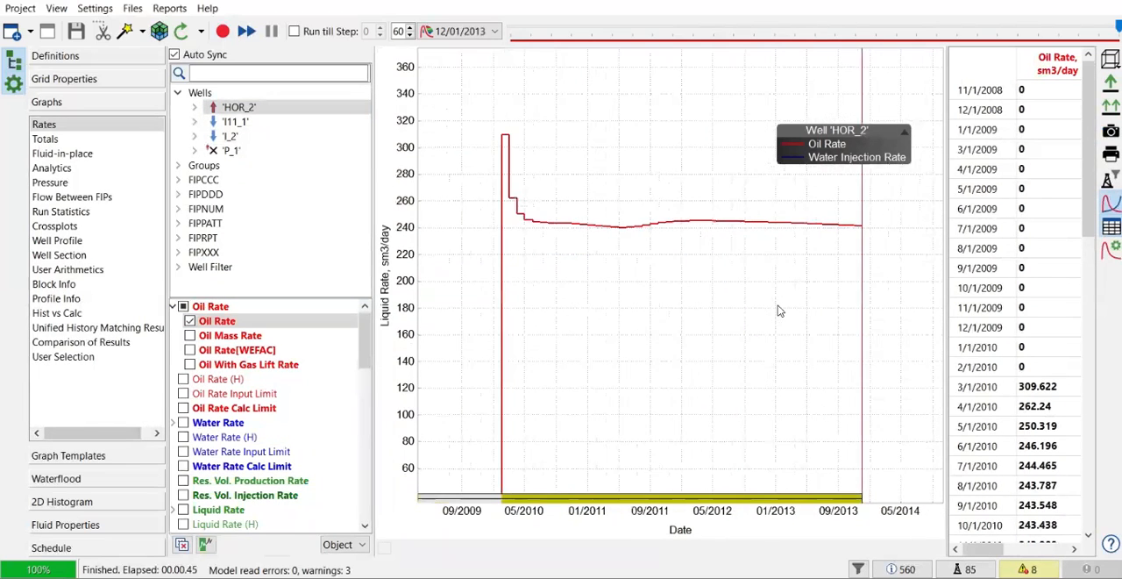
Add HOR_2's zero Water Rate curve and resize the data table.
click(178, 422)
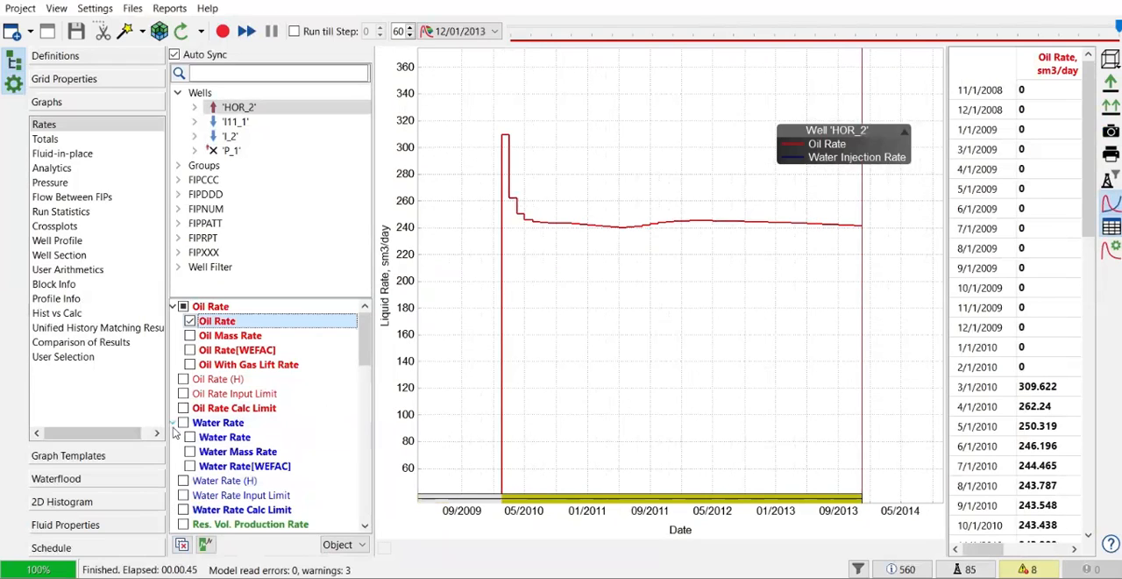
click(190, 437)
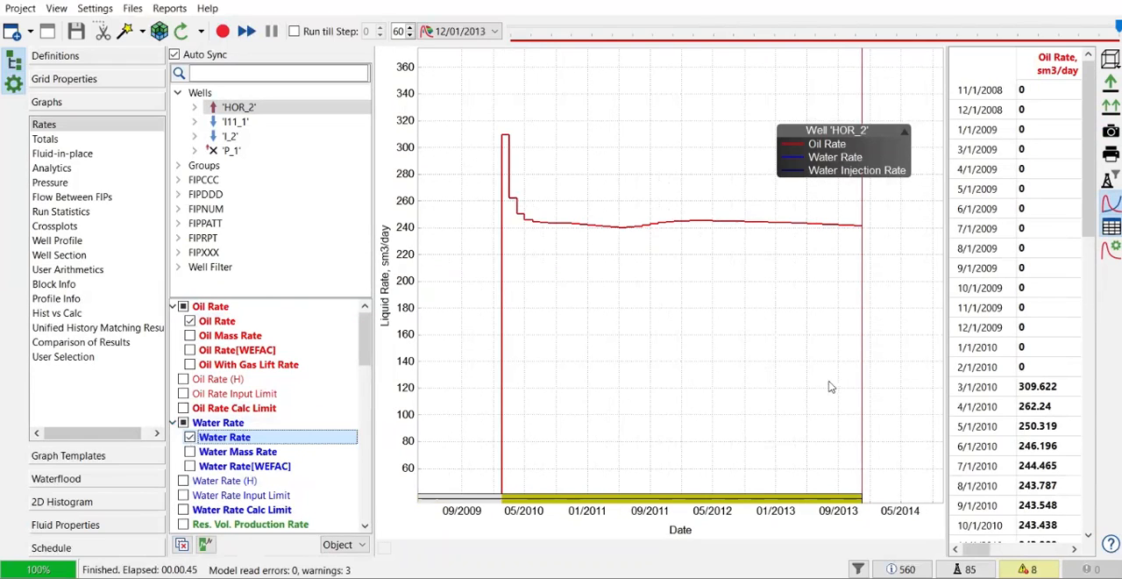
drag(945, 219, 808, 241)
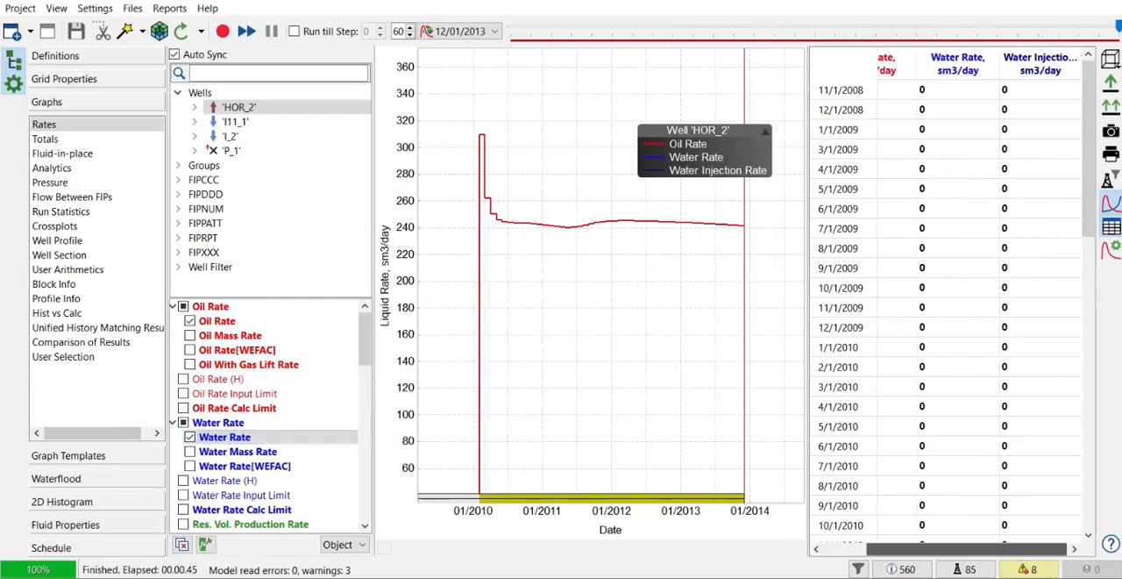
scroll(962, 363, down, 8)
scroll(962, 363, down, 5)
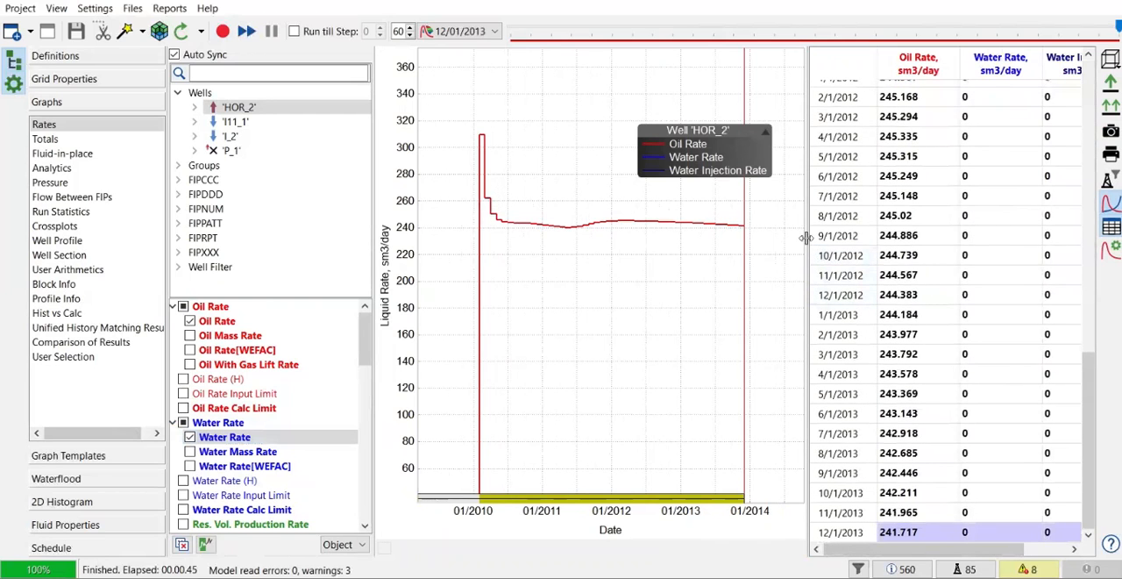
drag(806, 237, 907, 226)
scroll(208, 410, down, 2)
scroll(201, 408, down, 3)
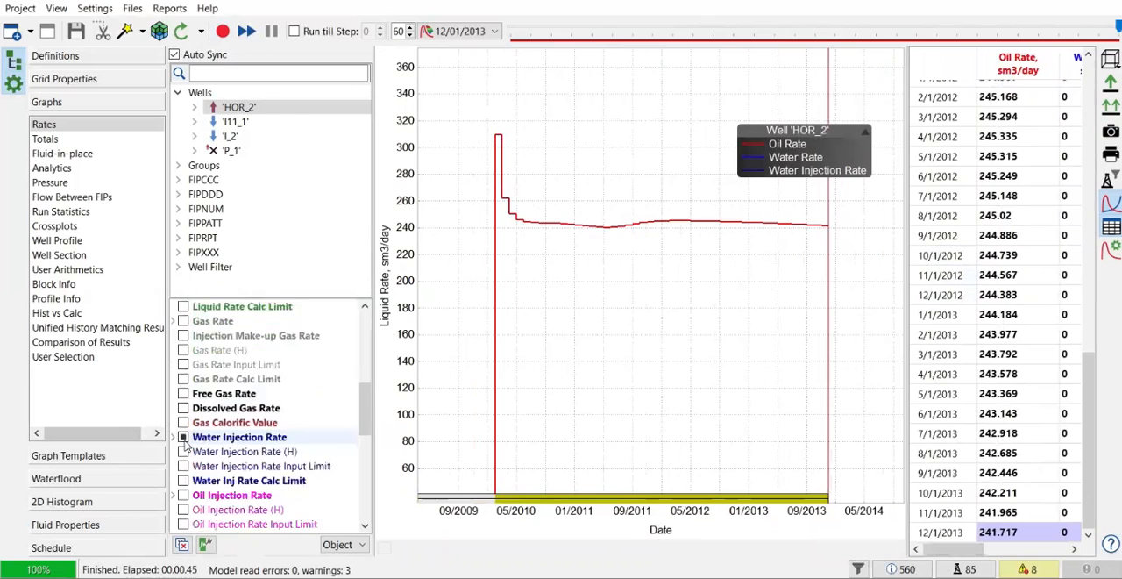
scroll(188, 407, down, 2)
Toggle Water Injection Rate off again and move to the Totals graph.
click(184, 395)
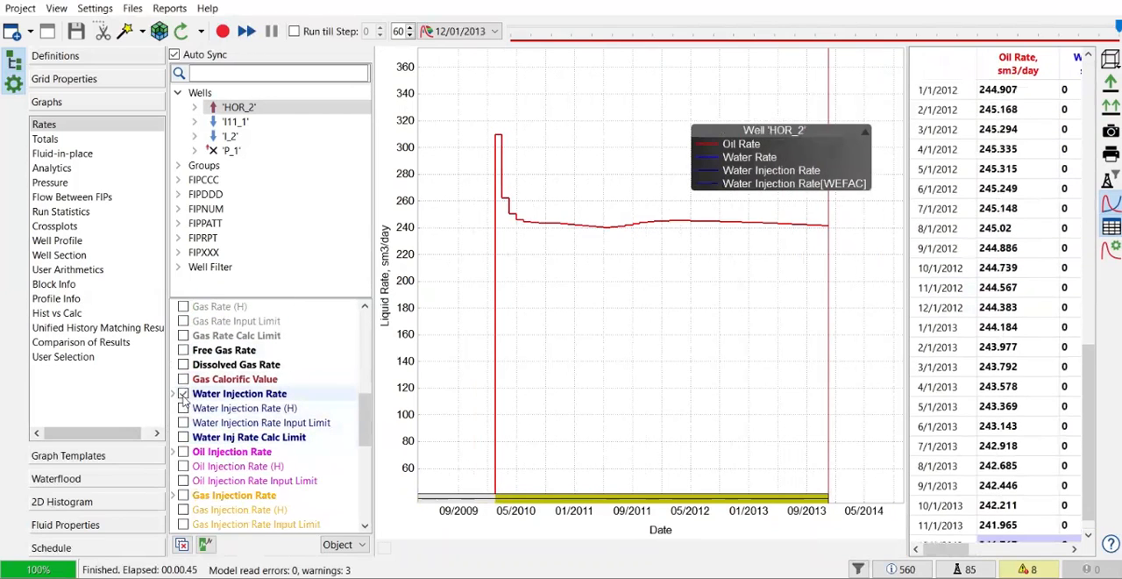
click(183, 394)
scroll(655, 312, down, 2)
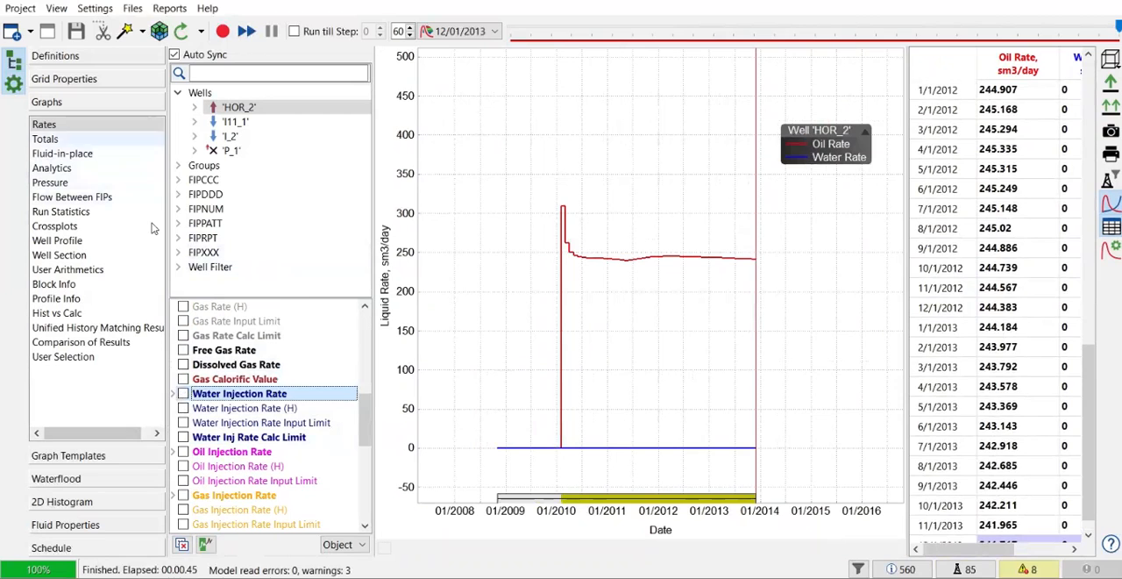
key(Down)
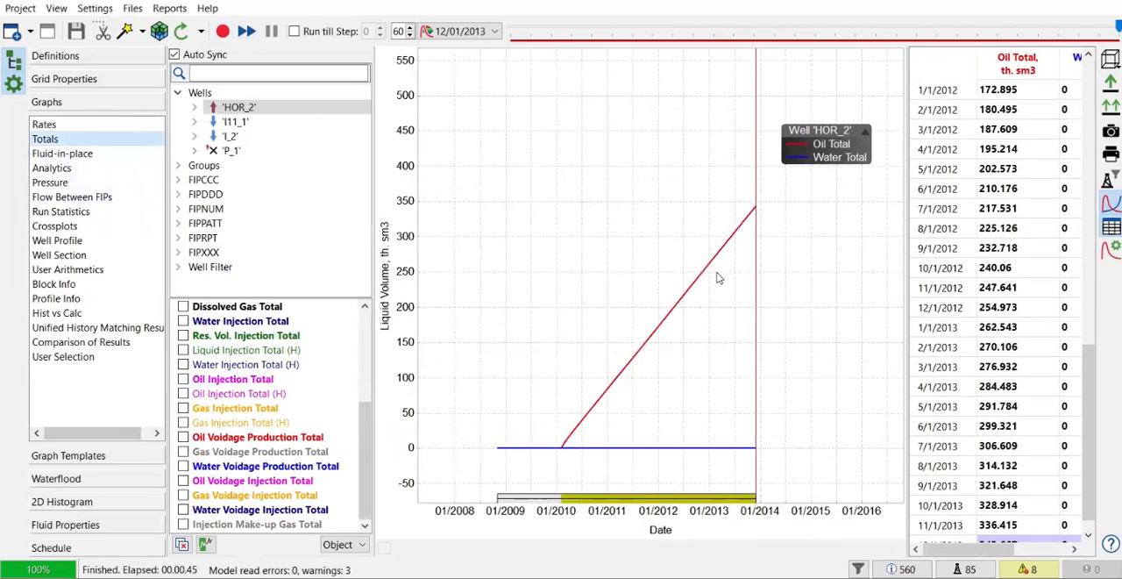
Show HOR_2's Pressure graph with only bottom hole and equivalent-radius pressures.
click(79, 183)
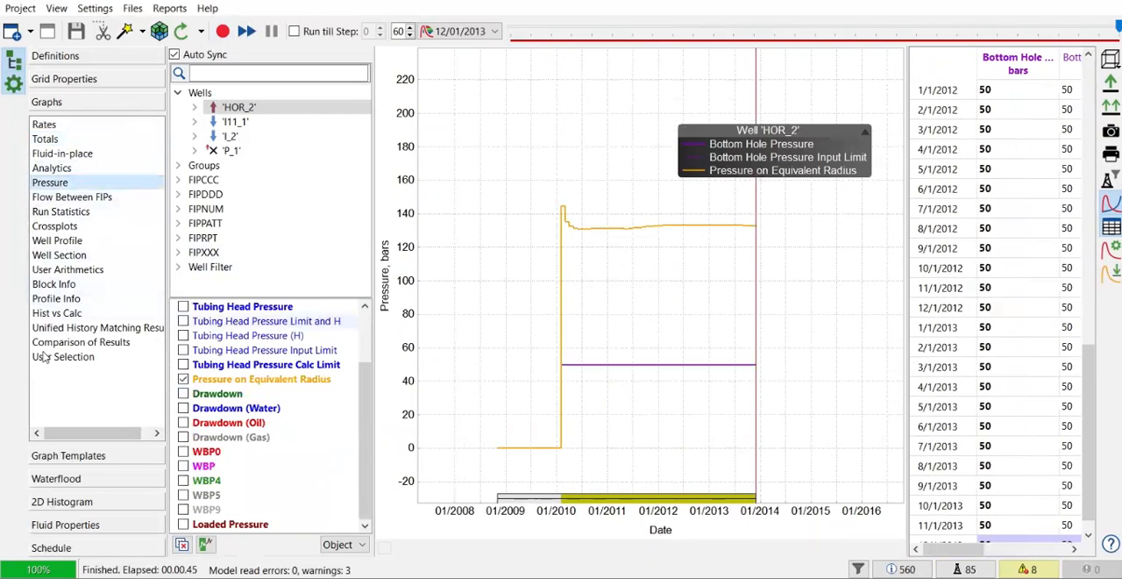
scroll(624, 348, up, 2)
scroll(624, 348, up, 1)
scroll(624, 349, down, 1)
scroll(596, 350, down, 2)
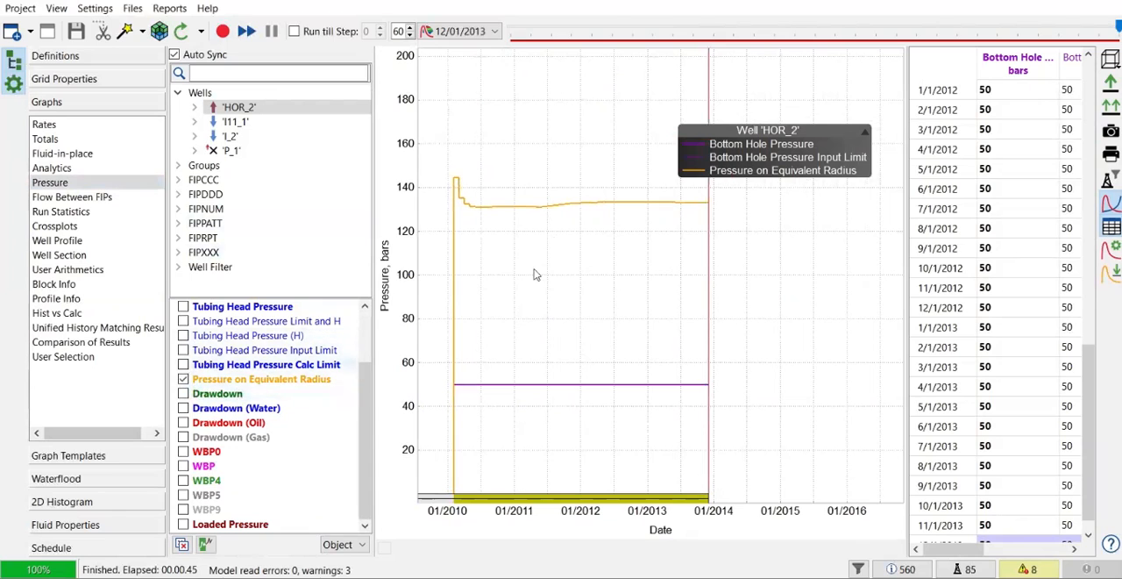
scroll(188, 385, up, 2)
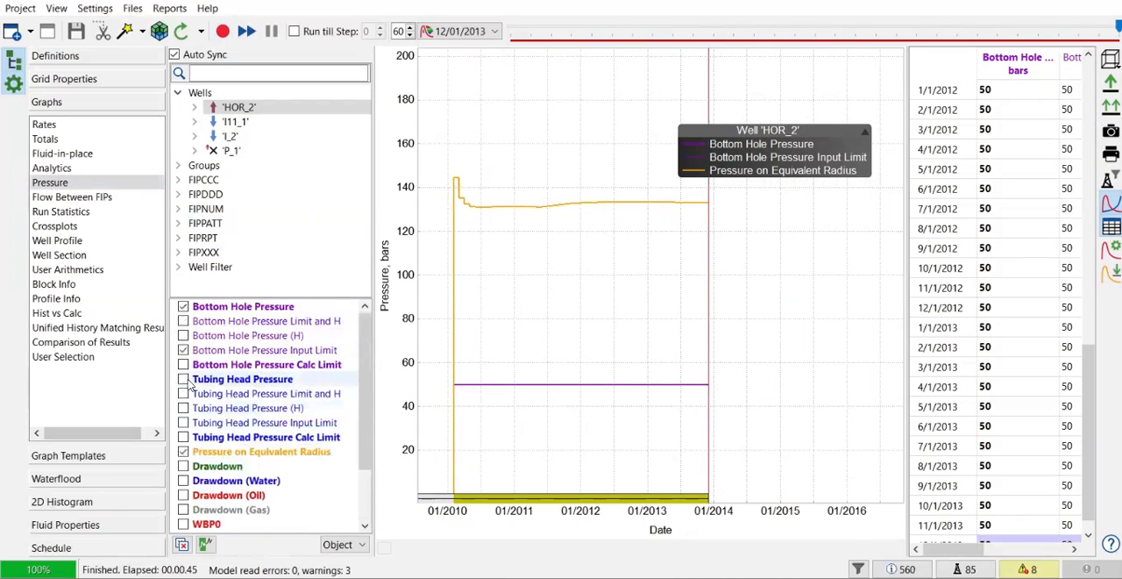
click(183, 350)
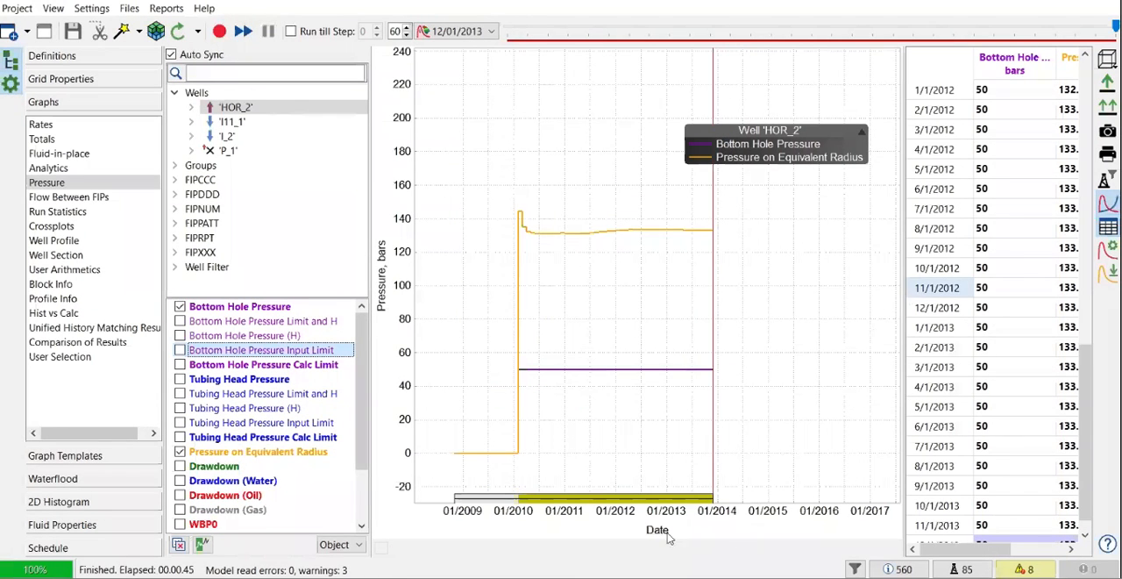
scroll(629, 325, up, 2)
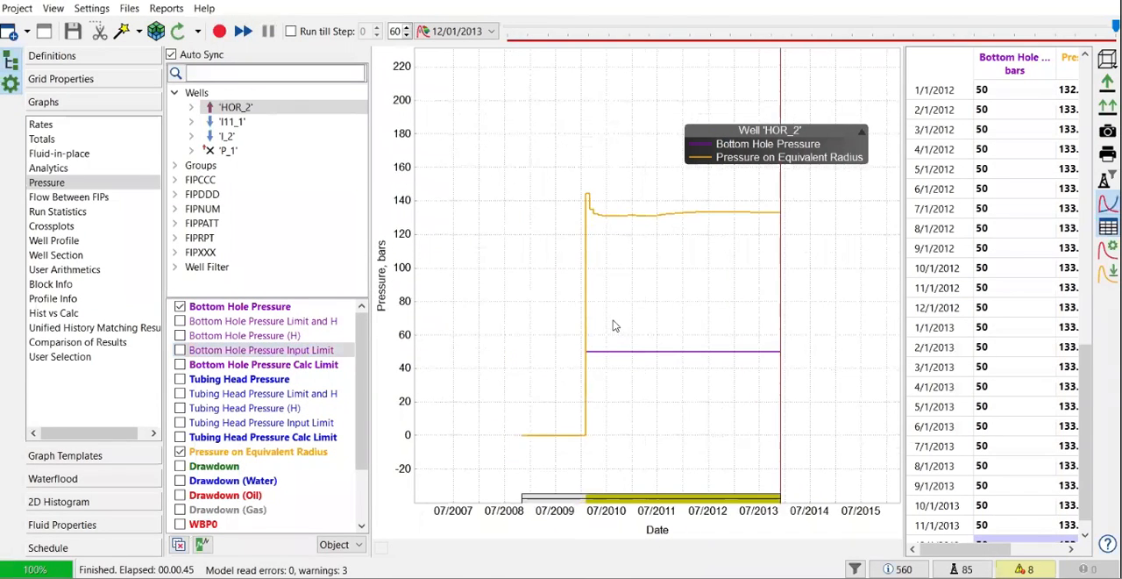
scroll(614, 323, up, 2)
scroll(615, 324, down, 1)
scroll(615, 324, down, 1)
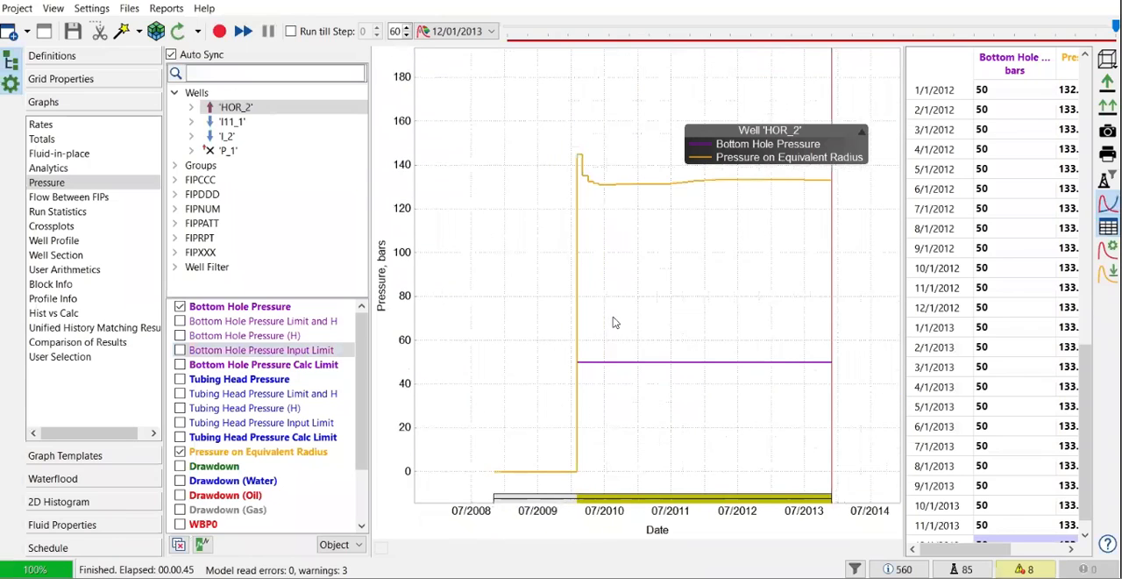
scroll(618, 316, down, 1)
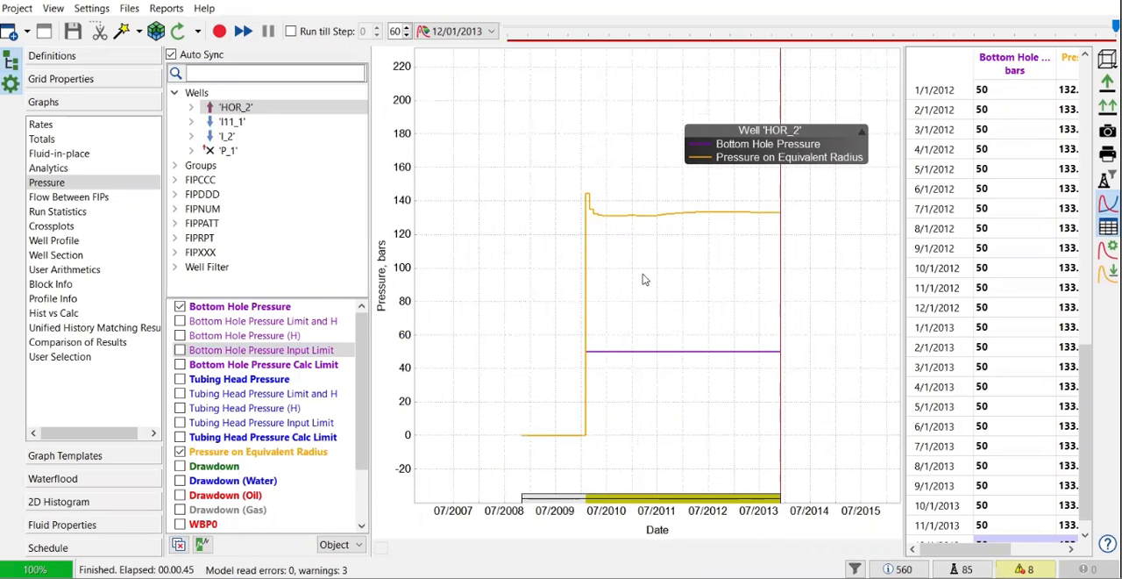
click(82, 84)
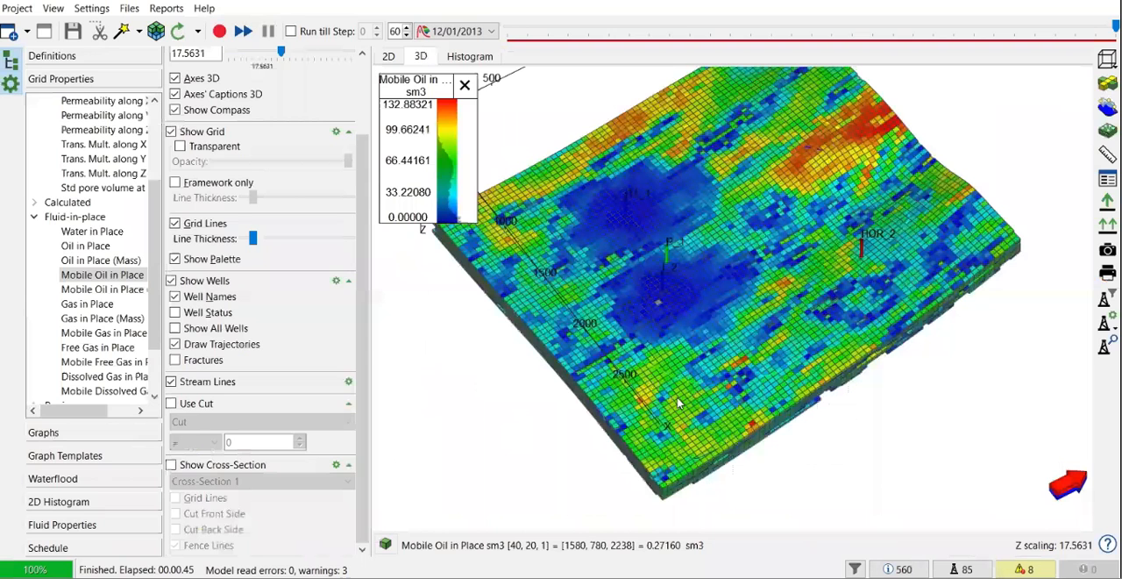